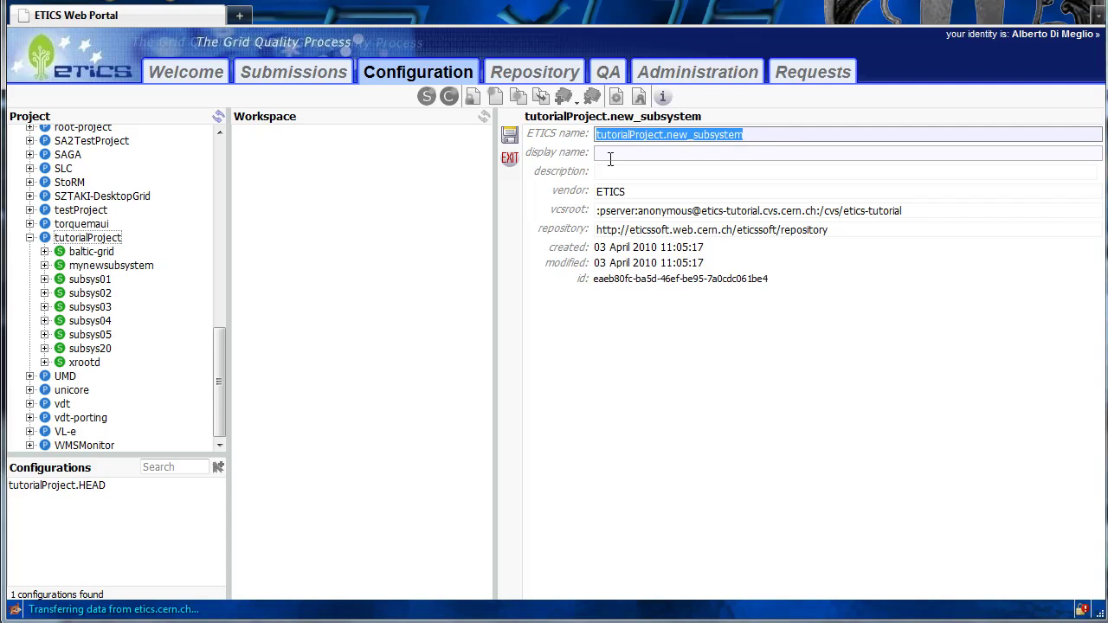
Step: Set the new subsystem's ETICS name and display name to mysubsys and save it under tutorialProject
{"action": "type", "text": "mysub"}
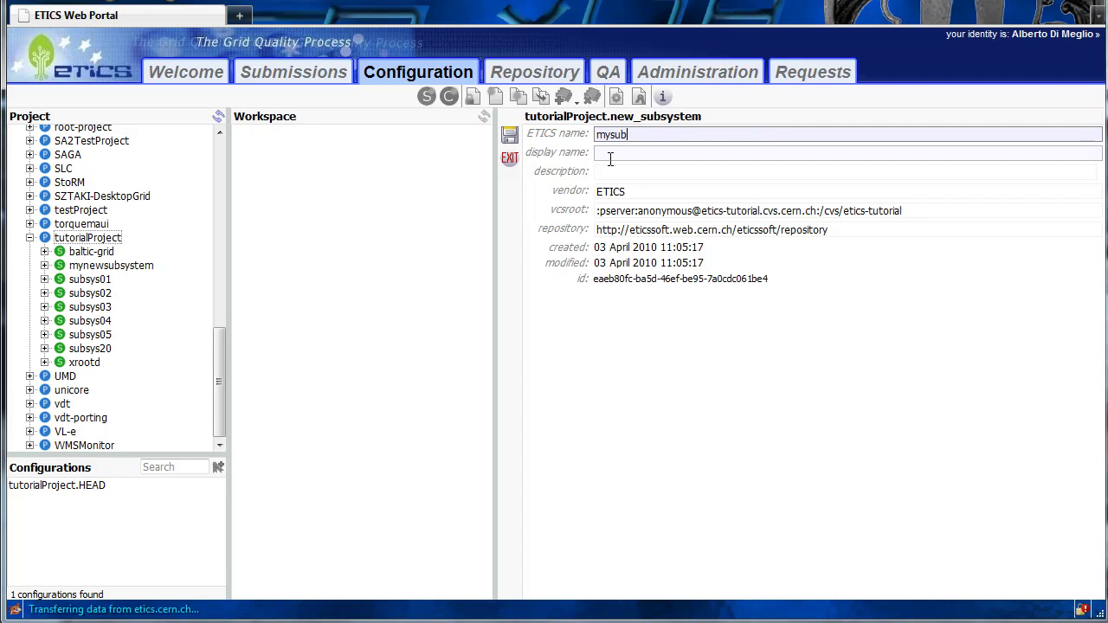
{"action": "type", "text": "sys"}
{"action": "left_click", "coordinate": [610, 159]}
{"action": "type", "text": "mysubs"}
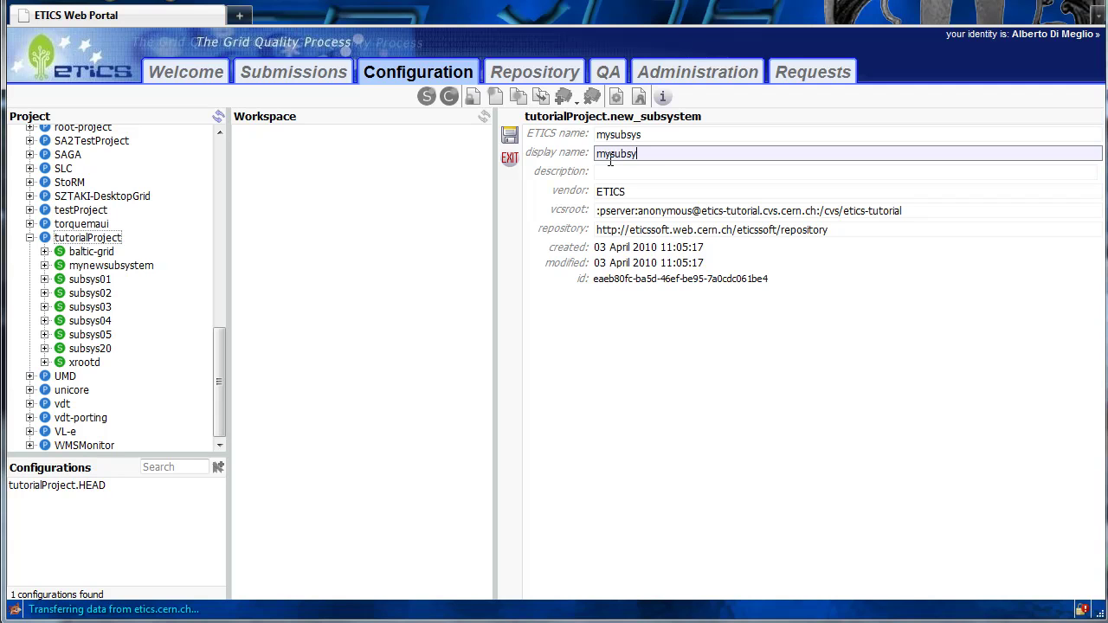
{"action": "left_click", "coordinate": [510, 135]}
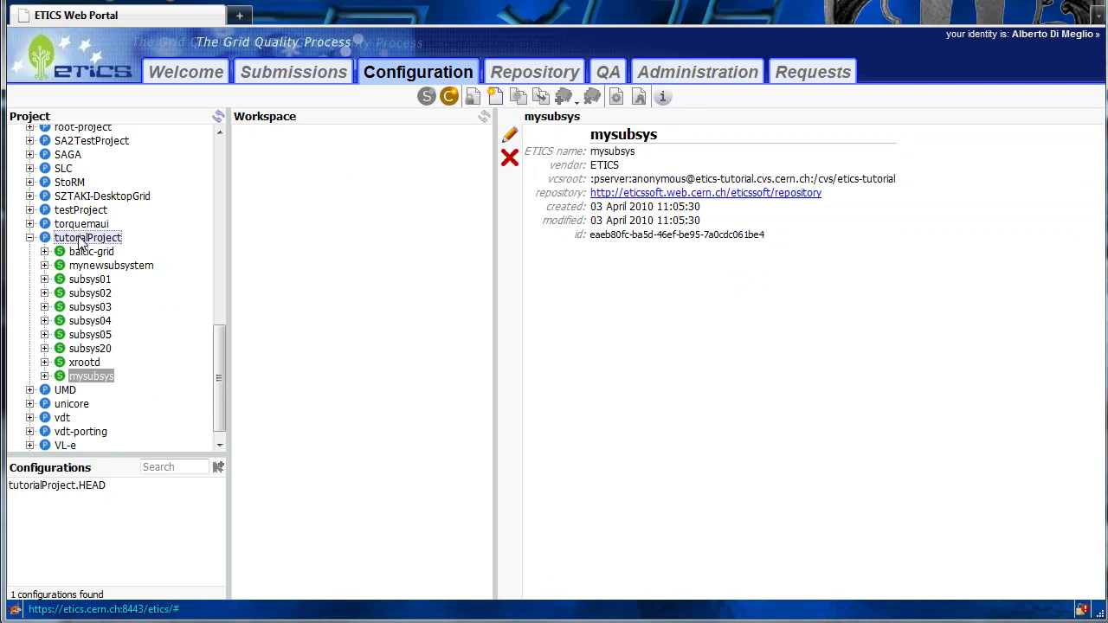
Step: Create a component in mysubsys with mycomponent as both its ETICS name and display name, and save it
{"action": "left_click", "coordinate": [87, 376]}
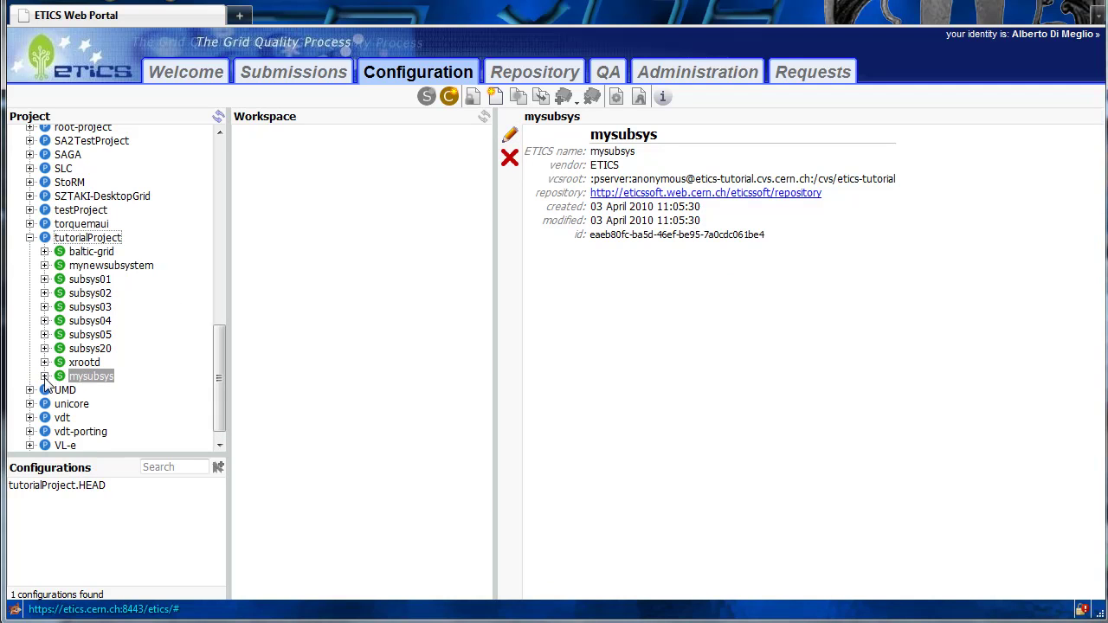
{"action": "right_click", "coordinate": [96, 380]}
{"action": "left_click", "coordinate": [131, 391]}
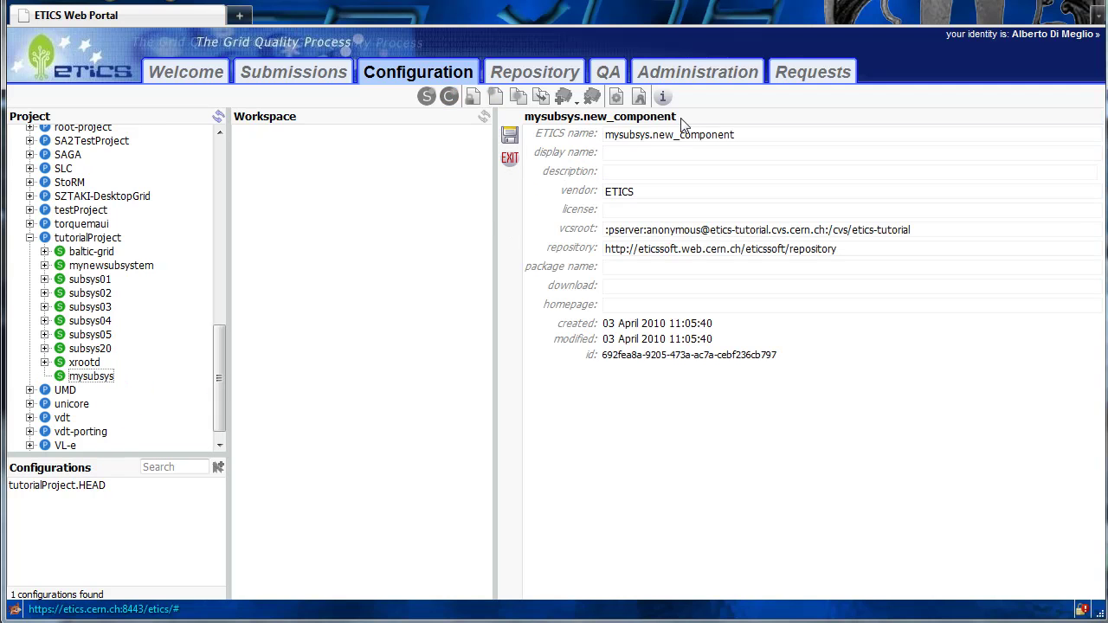
{"action": "left_click_drag", "start_coordinate": [737, 134], "coordinate": [574, 132]}
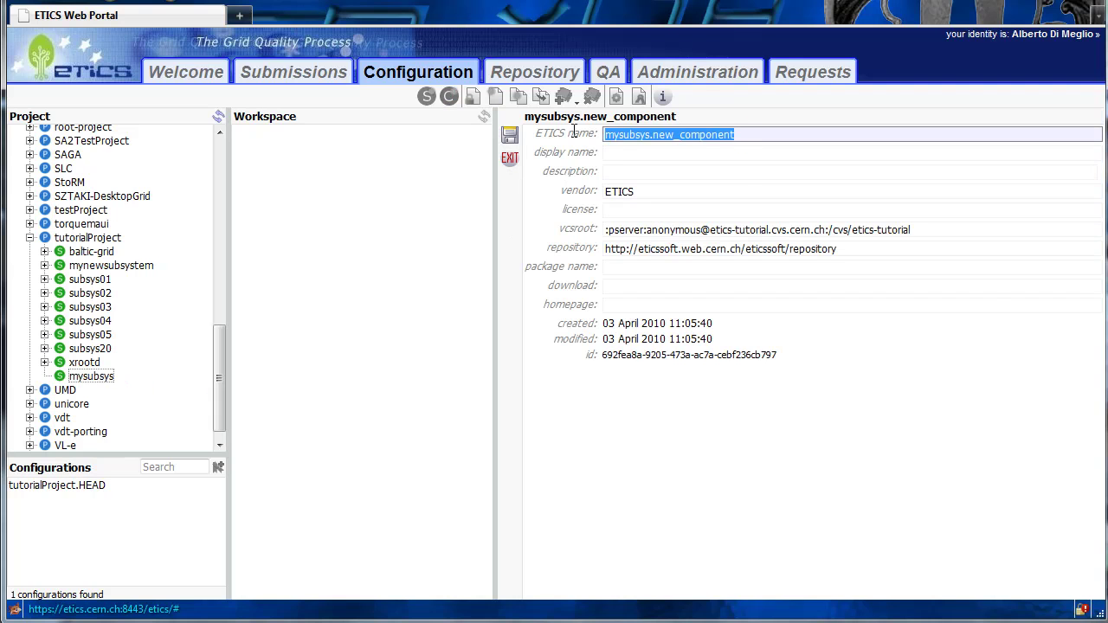
{"action": "type", "text": "my"}
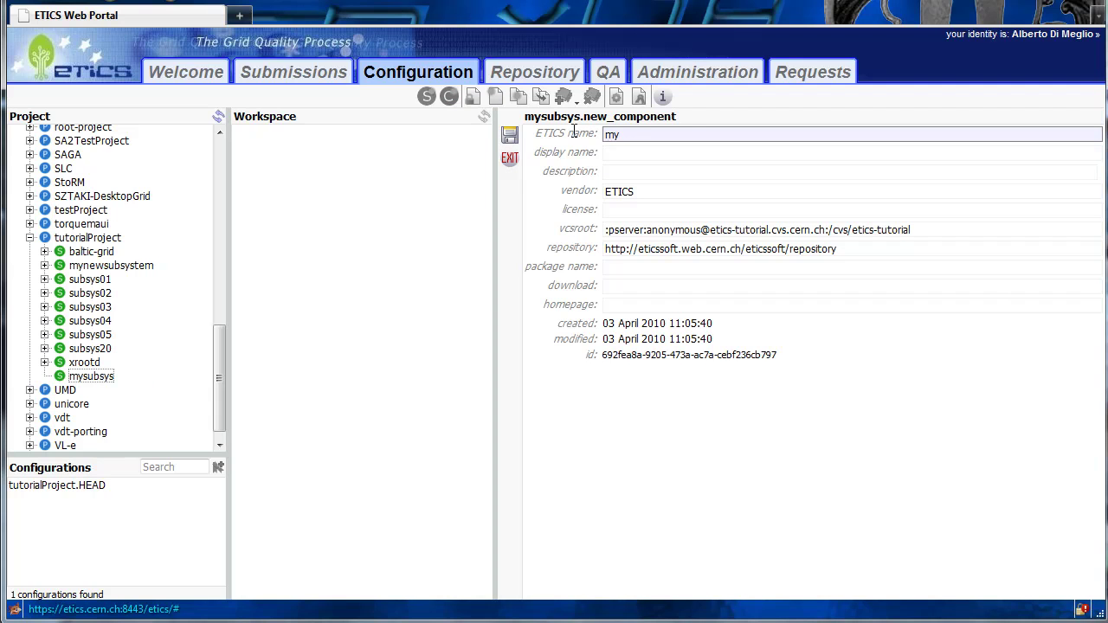
{"action": "type", "text": "compone"}
{"action": "key", "text": "Tab"}
{"action": "type", "text": "mycomponent"}
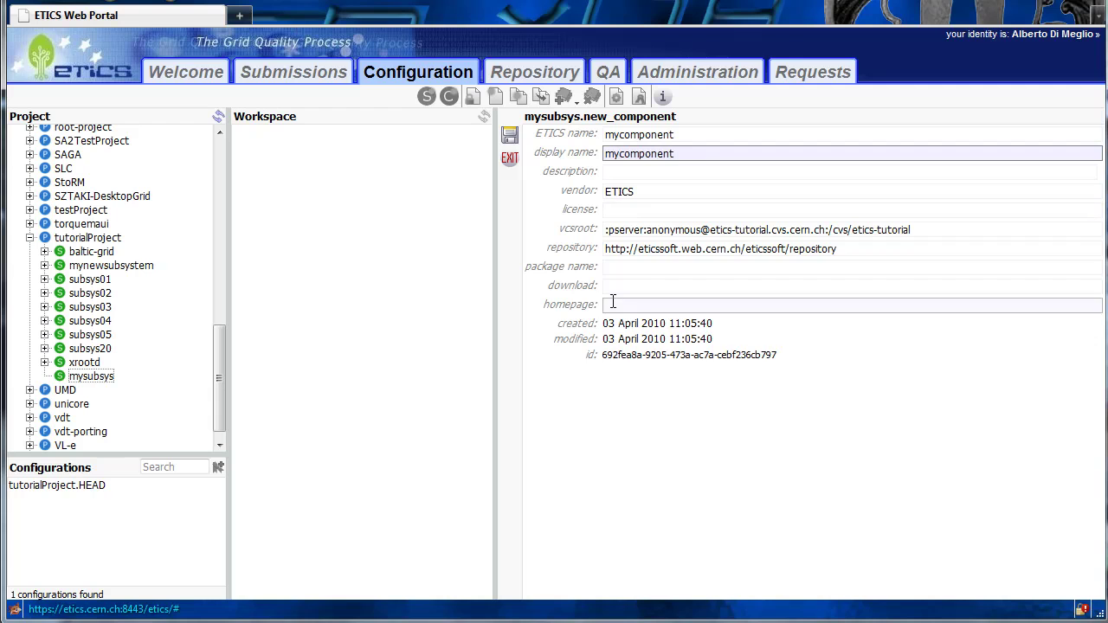
{"action": "left_click", "coordinate": [517, 140]}
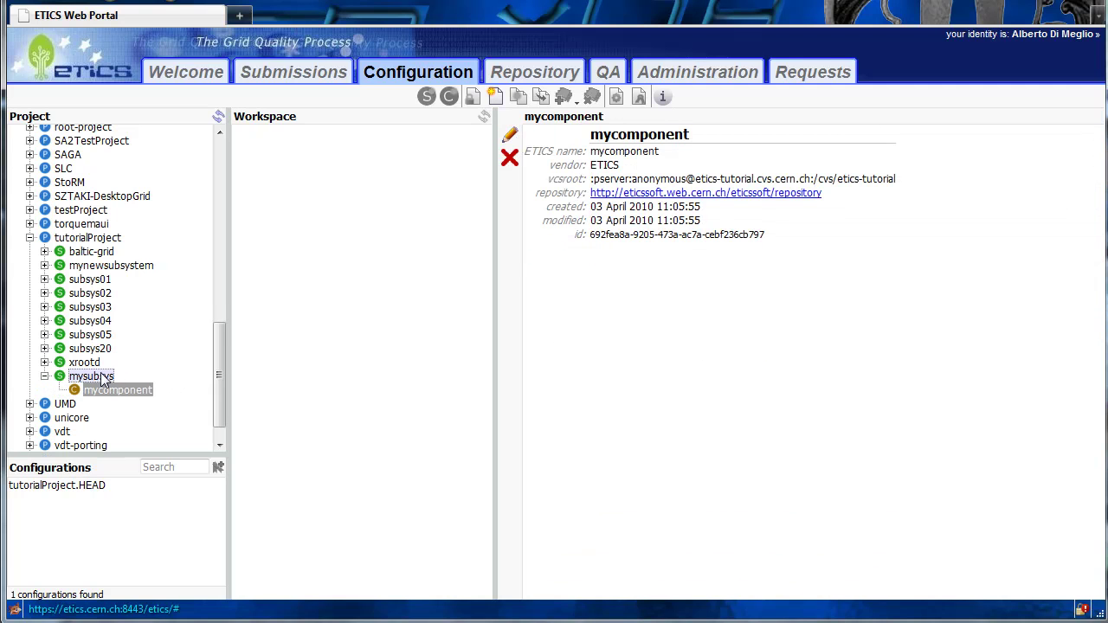
Step: Examine the HEAD configurations of mycomponent and mysubsys and the actions available for them
{"action": "mouse_move", "coordinate": [108, 398]}
{"action": "left_mouse_down"}
{"action": "mouse_move", "coordinate": [66, 245]}
{"action": "mouse_move", "coordinate": [107, 411]}
{"action": "mouse_move", "coordinate": [88, 247]}
{"action": "mouse_move", "coordinate": [110, 407]}
{"action": "mouse_move", "coordinate": [93, 452]}
{"action": "mouse_move", "coordinate": [93, 250]}
{"action": "mouse_move", "coordinate": [102, 401]}
{"action": "mouse_move", "coordinate": [50, 494]}
{"action": "mouse_move", "coordinate": [102, 395]}
{"action": "left_mouse_up"}
{"action": "left_click", "coordinate": [103, 394]}
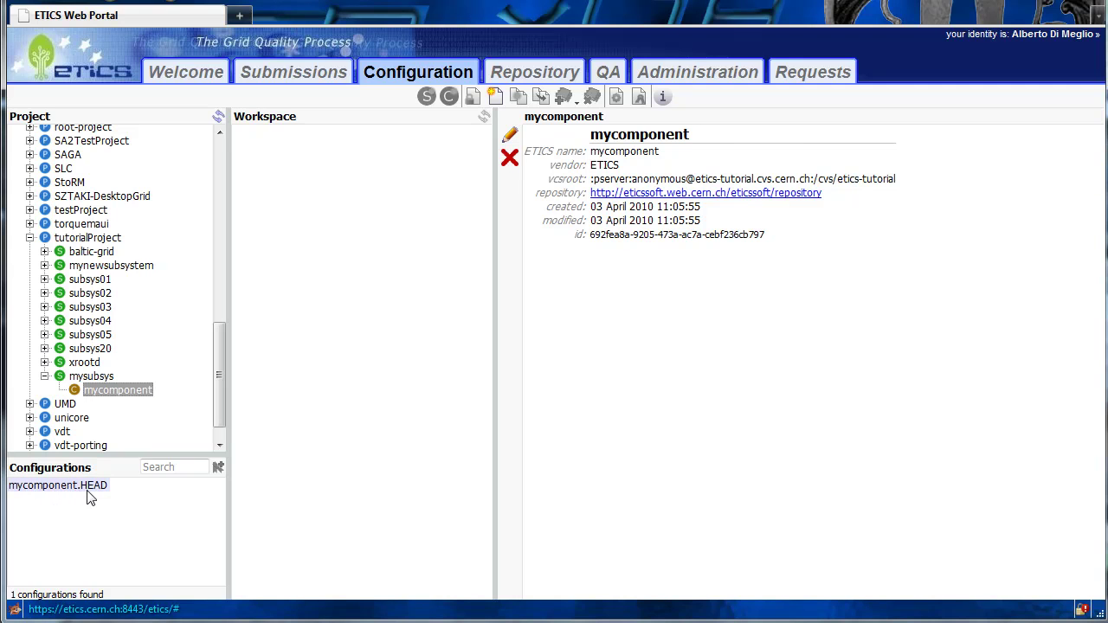
{"action": "left_click_drag", "start_coordinate": [92, 401], "coordinate": [90, 378]}
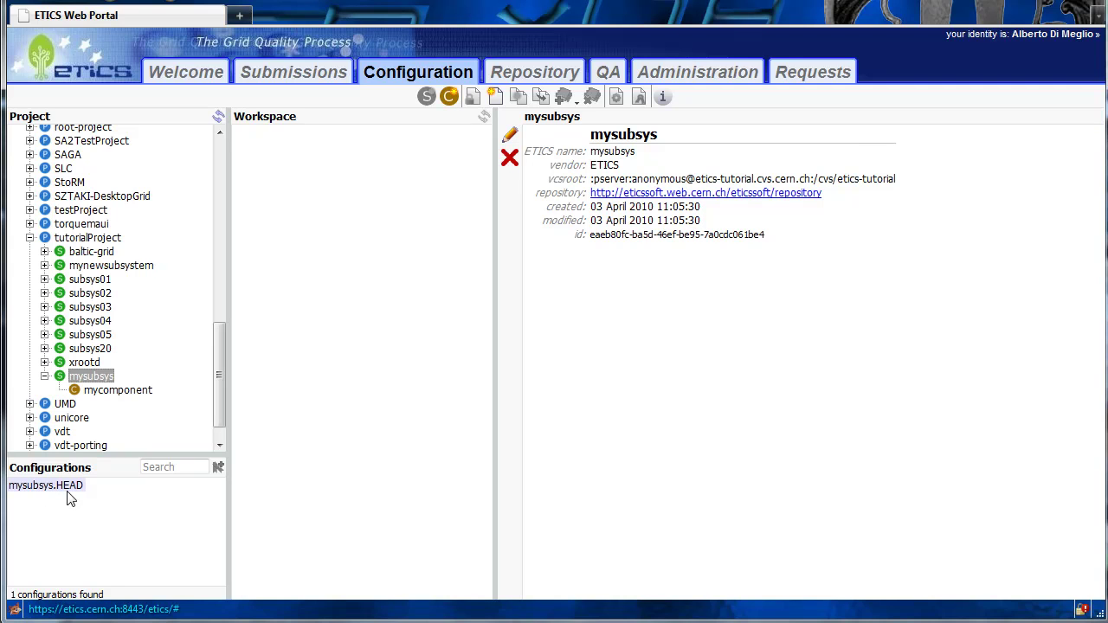
{"action": "left_click_drag", "start_coordinate": [90, 396], "coordinate": [94, 390]}
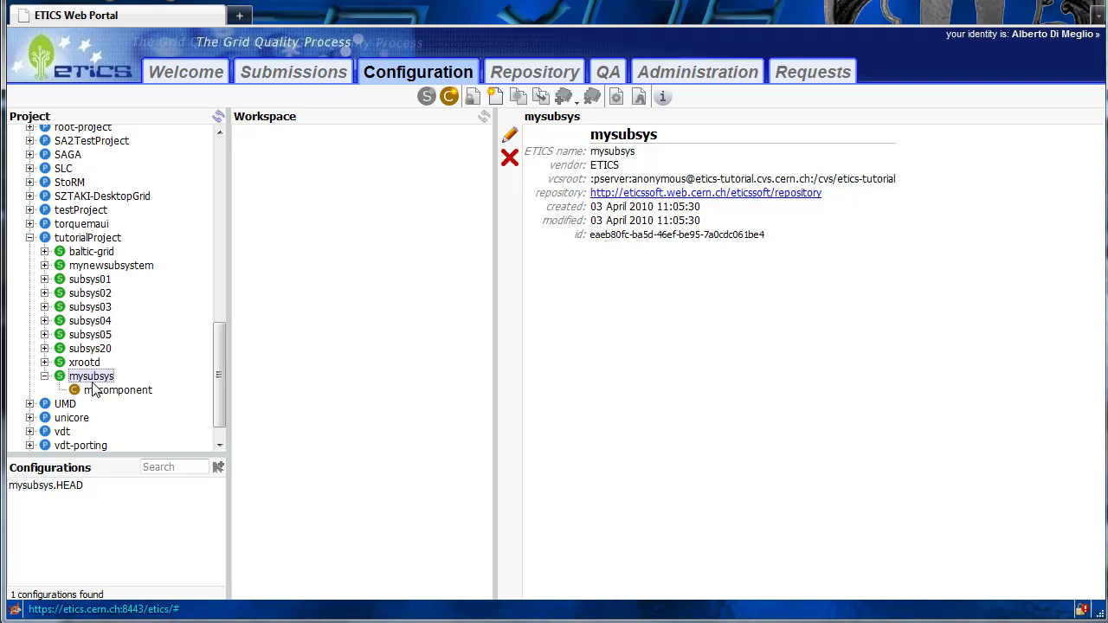
{"action": "right_click", "coordinate": [90, 377]}
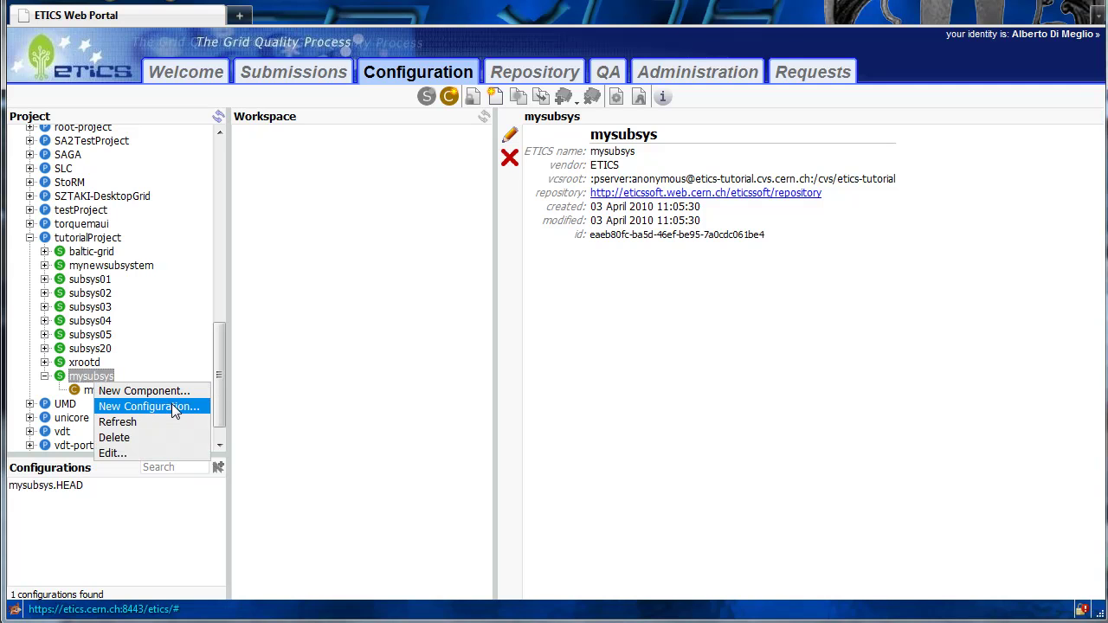
{"action": "left_click", "coordinate": [62, 488]}
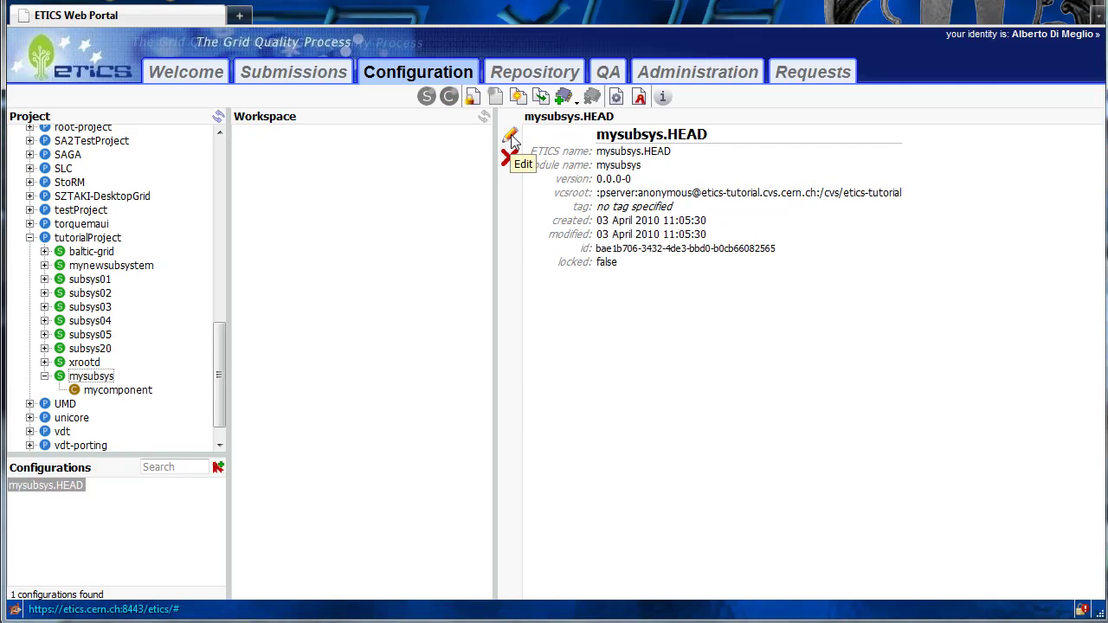
{"action": "right_click", "coordinate": [76, 488]}
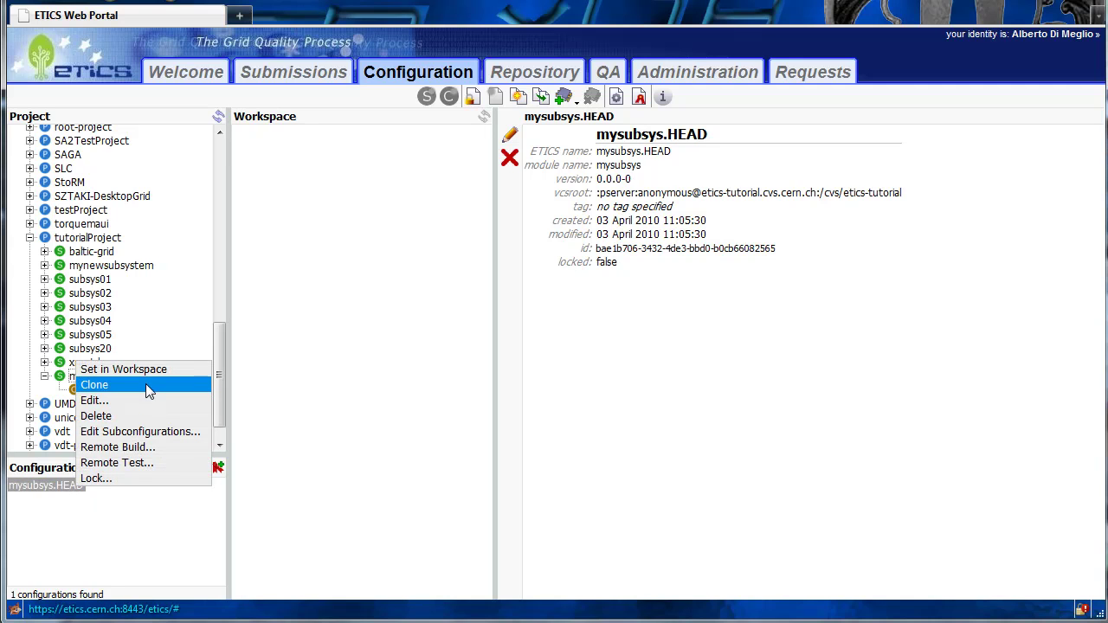
{"action": "left_click", "coordinate": [130, 537]}
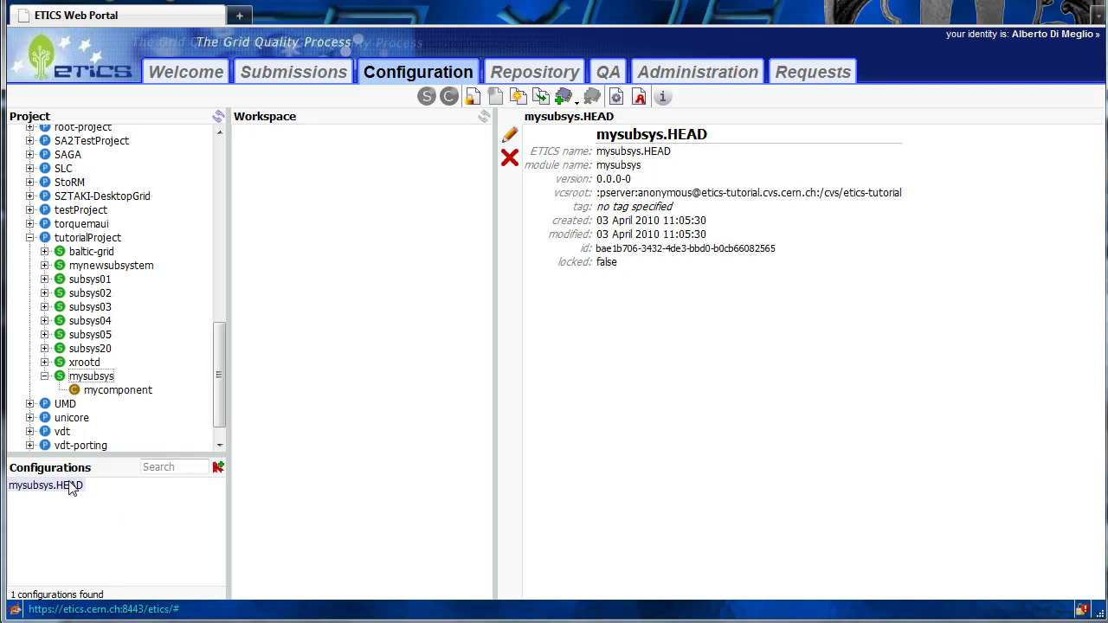
Step: Load the mycomponent.HEAD configuration into the workspace and expand its node
{"action": "left_click", "coordinate": [118, 393]}
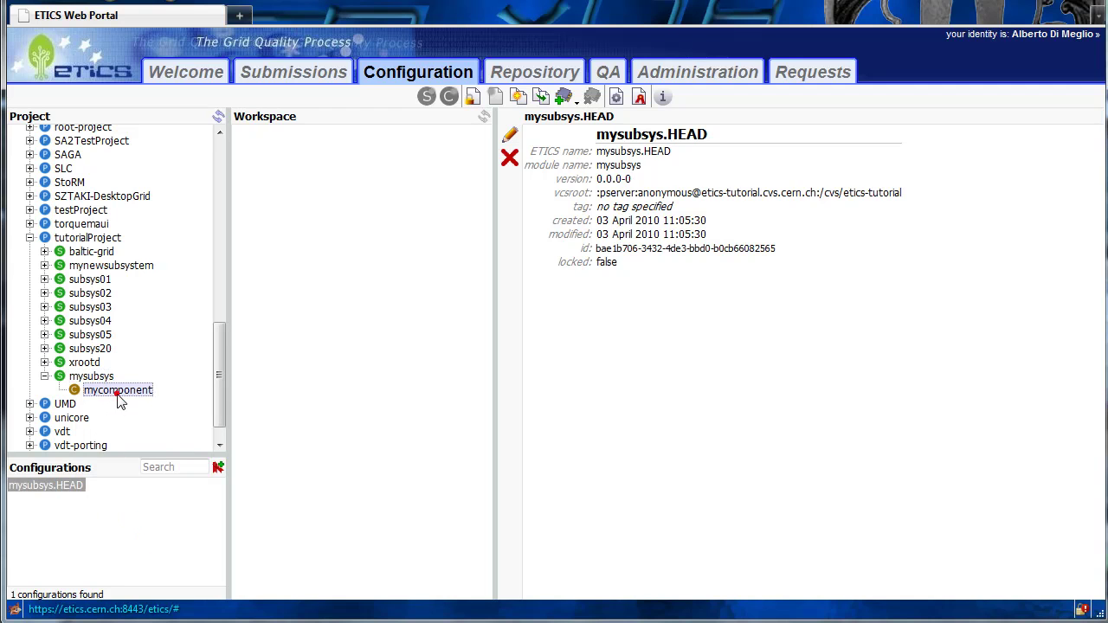
{"action": "left_click", "coordinate": [78, 485]}
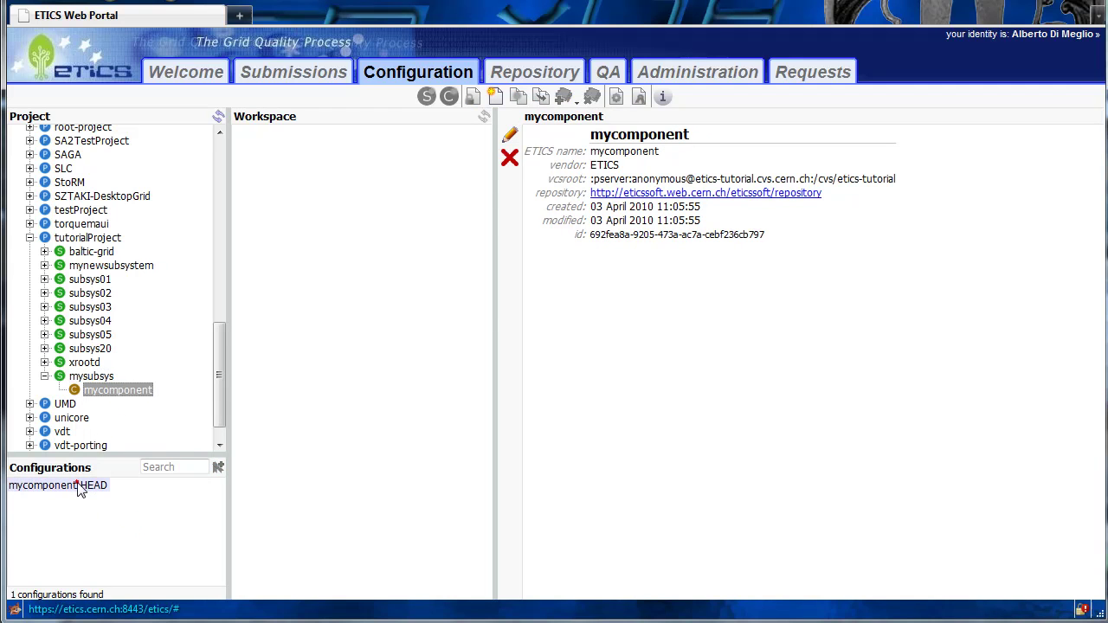
{"action": "left_click", "coordinate": [219, 469]}
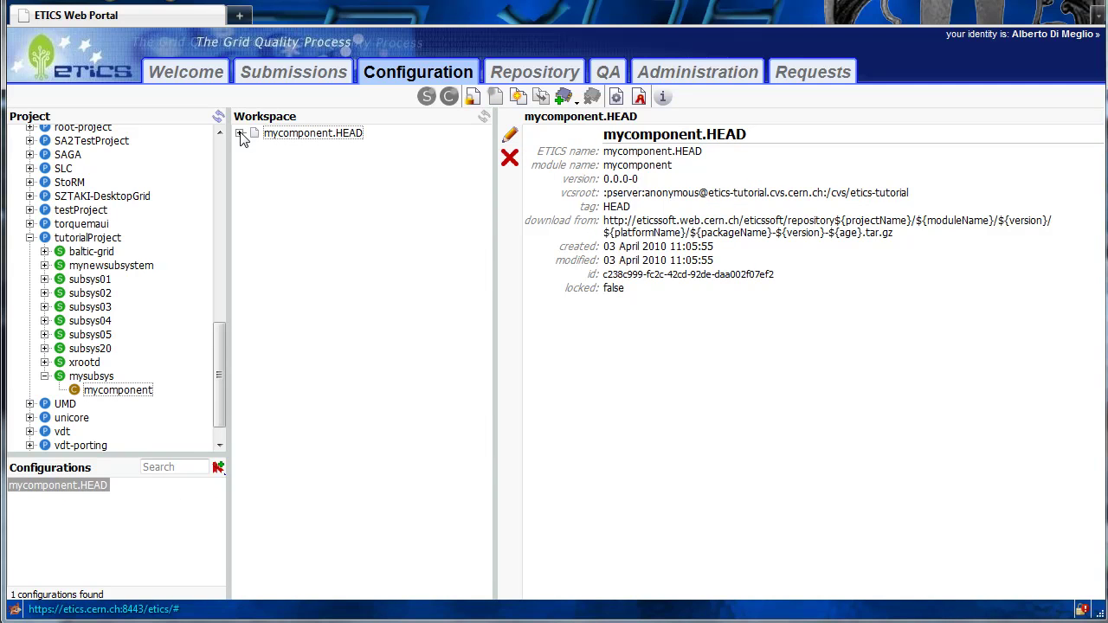
{"action": "left_click", "coordinate": [241, 135]}
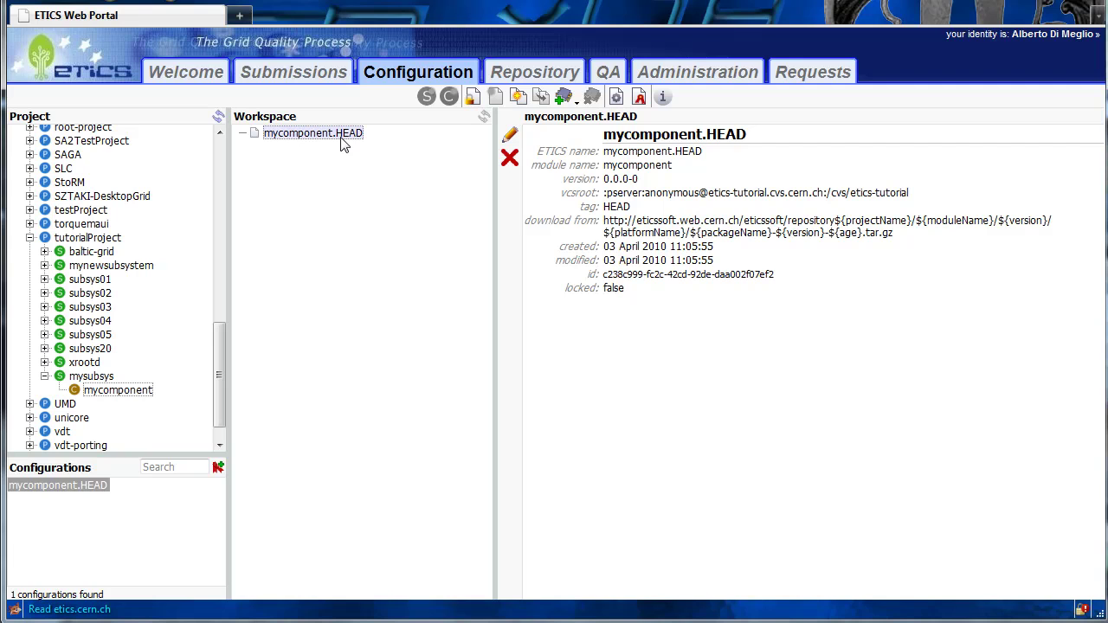
Step: Add the Default platform to mycomponent.HEAD and expand it in the workspace
{"action": "left_click", "coordinate": [570, 101]}
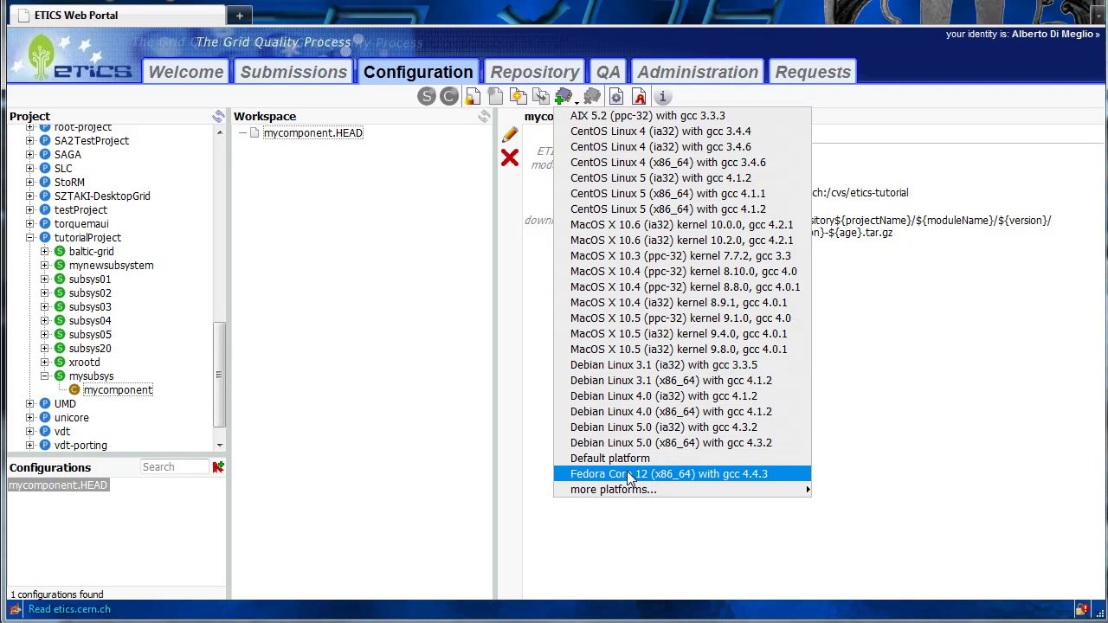
{"action": "mouse_move", "coordinate": [629, 493]}
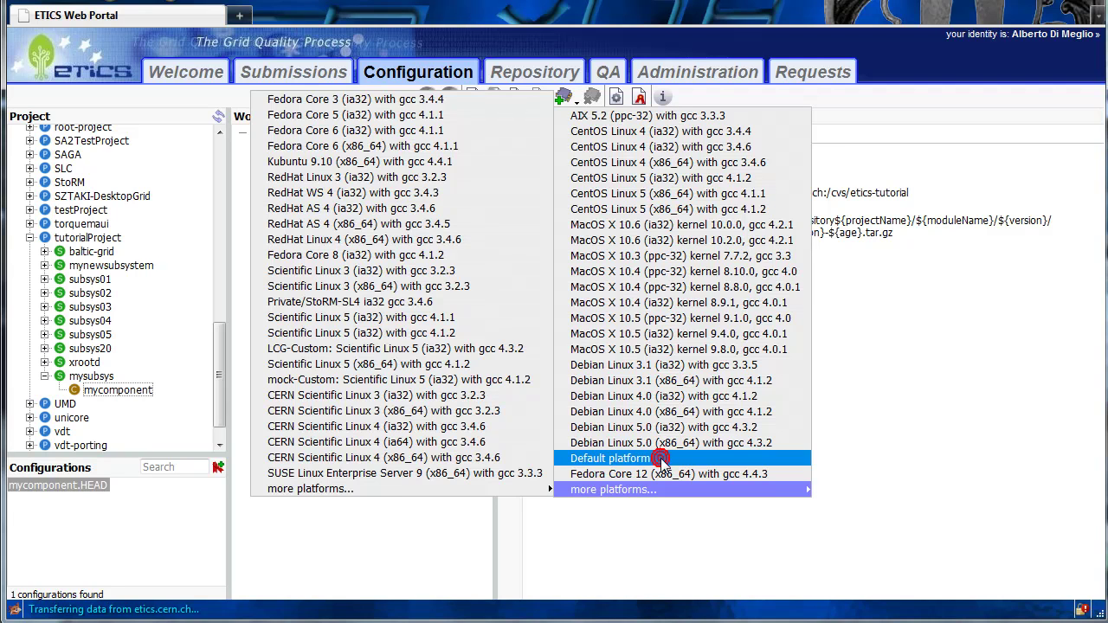
{"action": "left_click", "coordinate": [659, 459]}
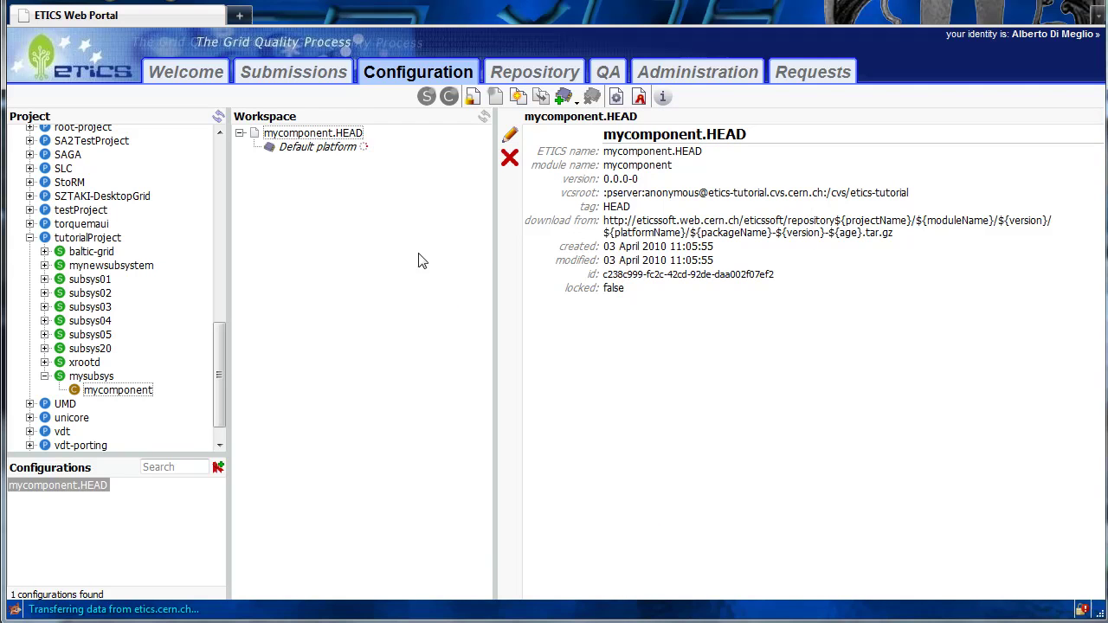
{"action": "left_click", "coordinate": [344, 148]}
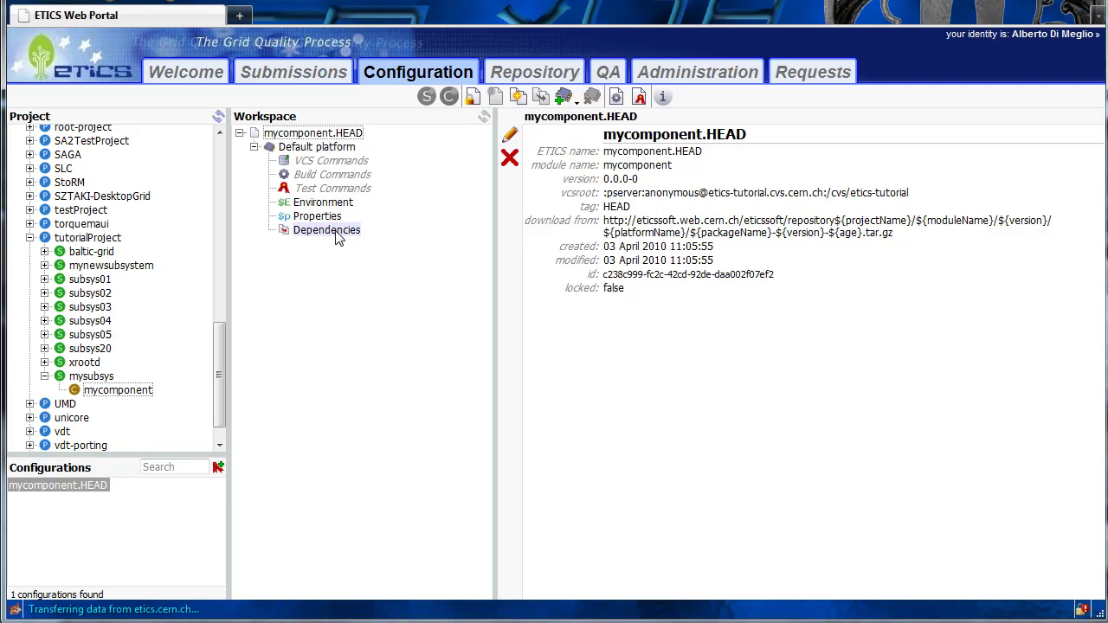
Step: Set the default platform's VCS checkout command to "cvs -d ${vcsroot} co -A ${moduleName}" and save it
{"action": "left_click", "coordinate": [352, 163]}
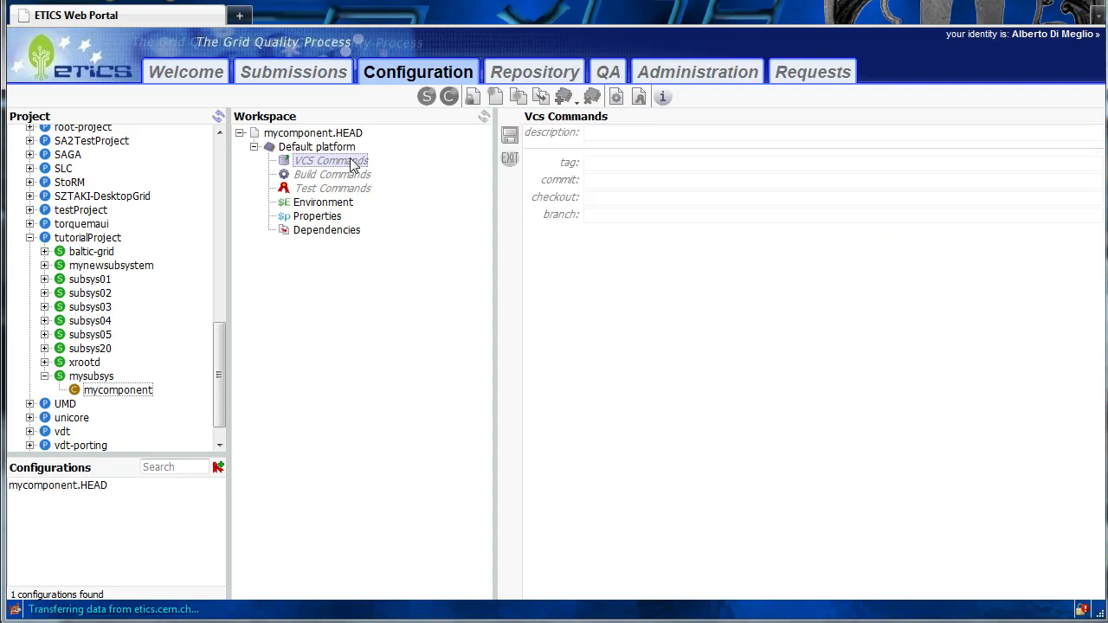
{"action": "left_click", "coordinate": [592, 197]}
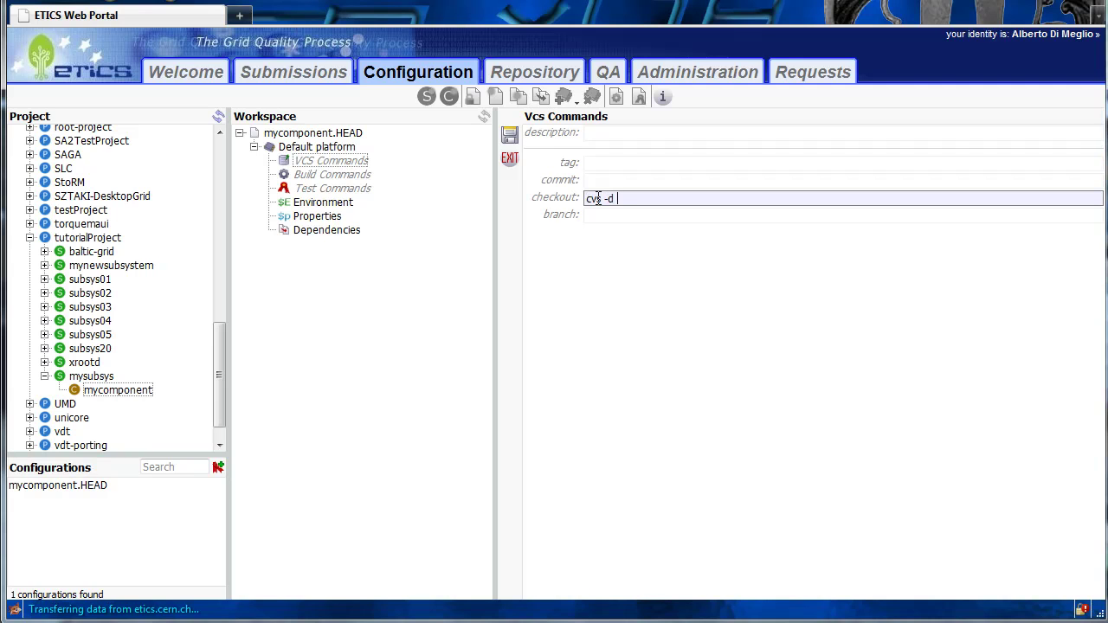
{"action": "type", "text": "{}"}
{"action": "type", "text": "vcsroot"}
{"action": "type", "text": "t"}
{"action": "type", "text": " co -A"}
{"action": "type", "text": " ${}"}
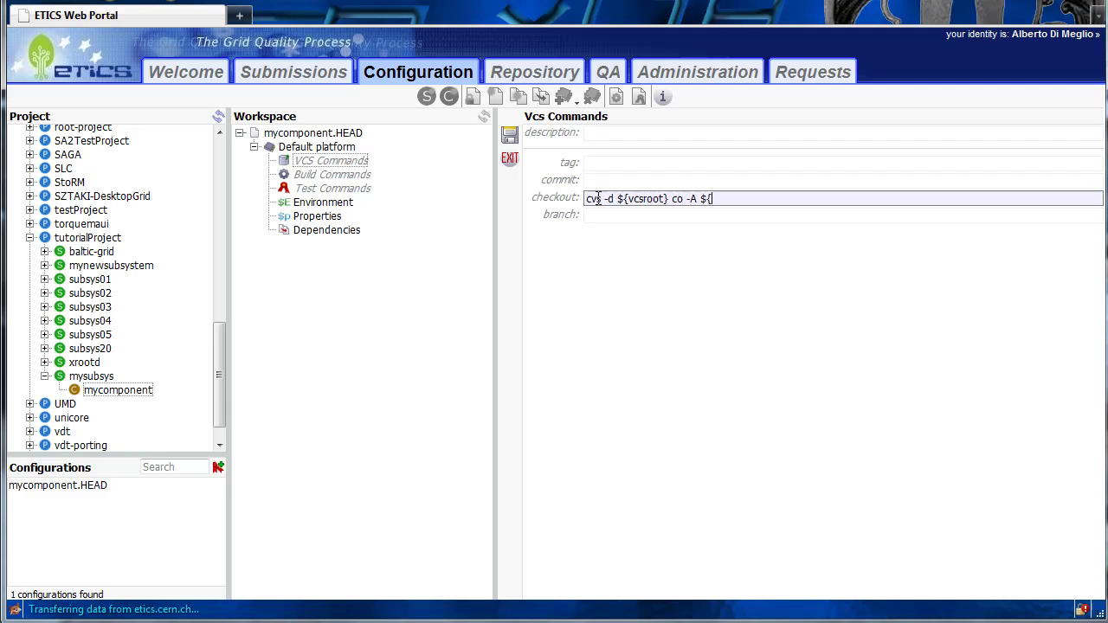
{"action": "type", "text": "moduleNa"}
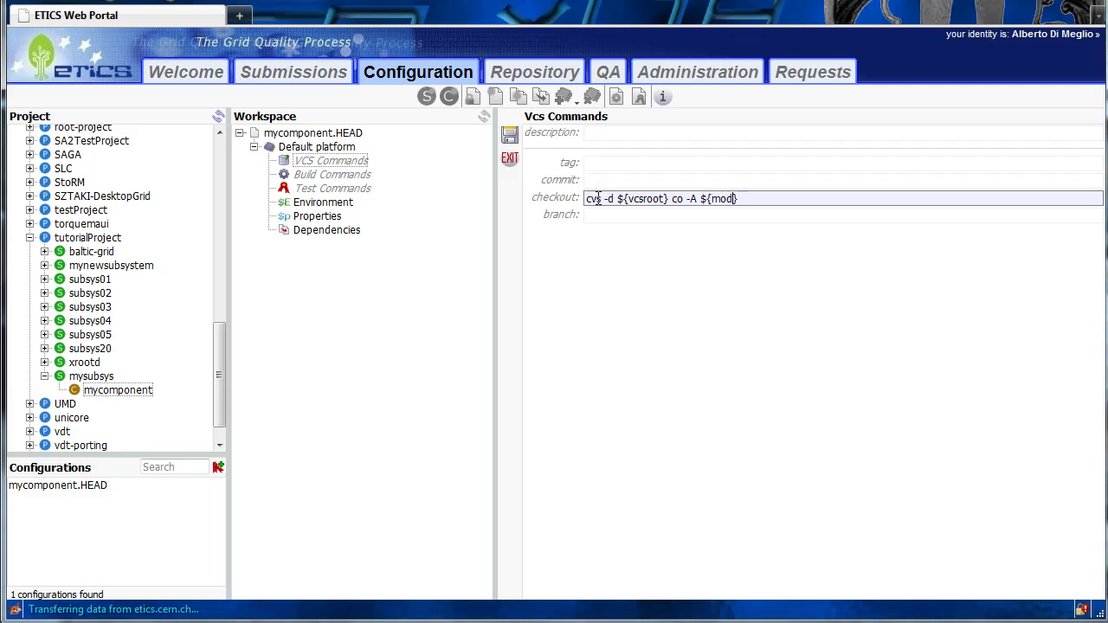
{"action": "type", "text": "me"}
{"action": "left_click", "coordinate": [510, 136]}
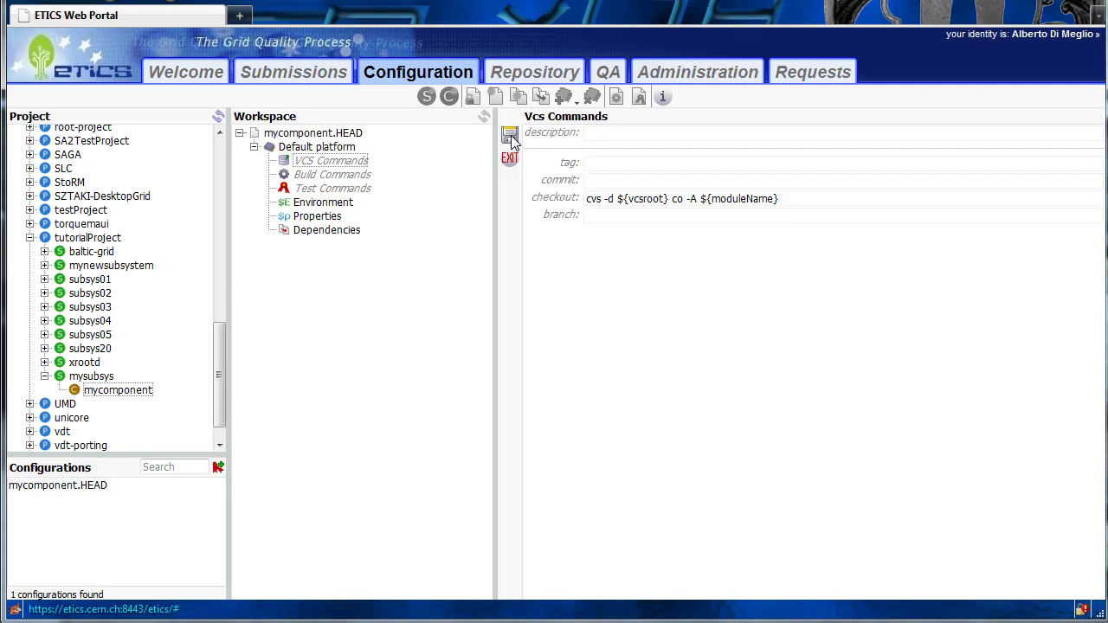
Step: Set the configure command in the default platform's build commands to "./configure --prefix=${prefix}"
{"action": "left_click", "coordinate": [358, 174]}
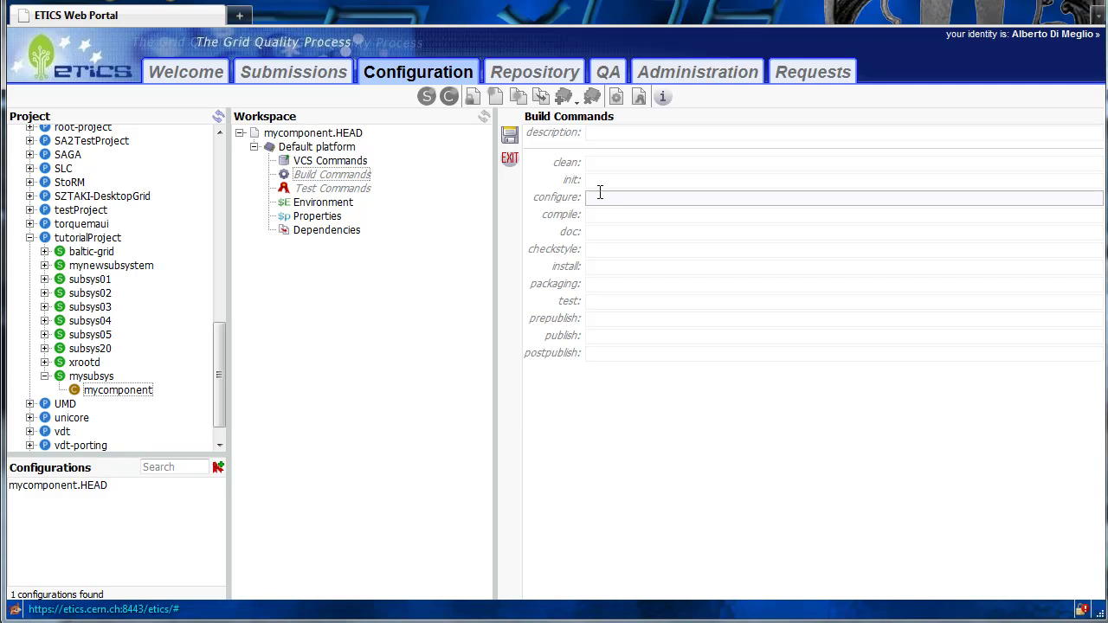
{"action": "left_click", "coordinate": [609, 196]}
{"action": "type", "text": "-"}
{"action": "key", "text": "BackSpace"}
{"action": "type", "text": "onfigure"}
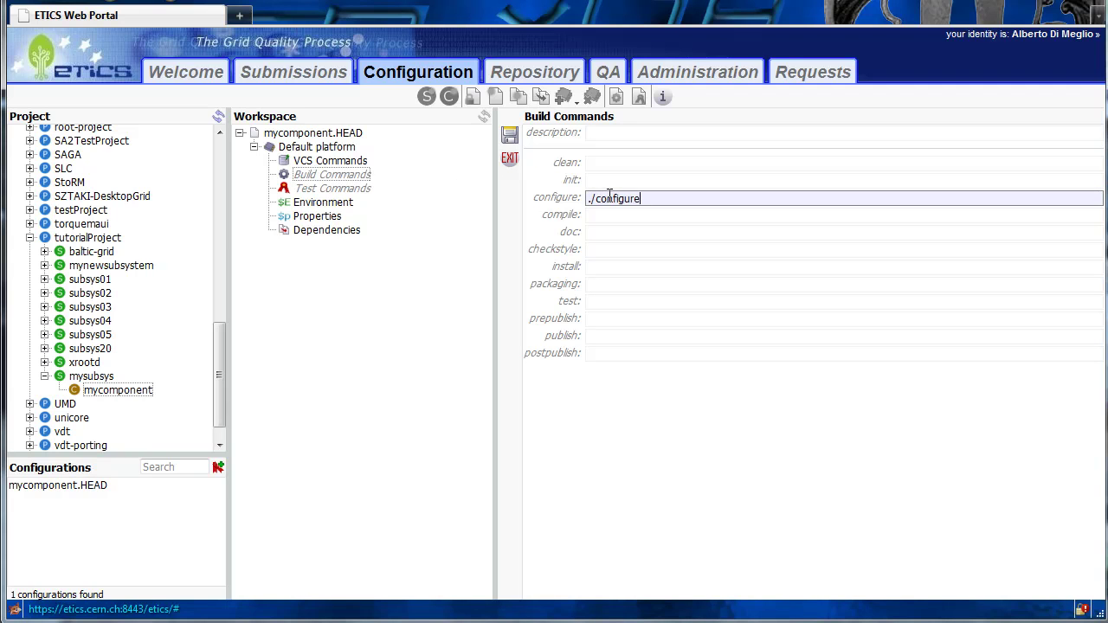
{"action": "type", "text": " --prefix=${prefix"}
{"action": "key", "text": "Tab"}
{"action": "key", "text": "Tab"}
{"action": "key", "text": "Tab"}
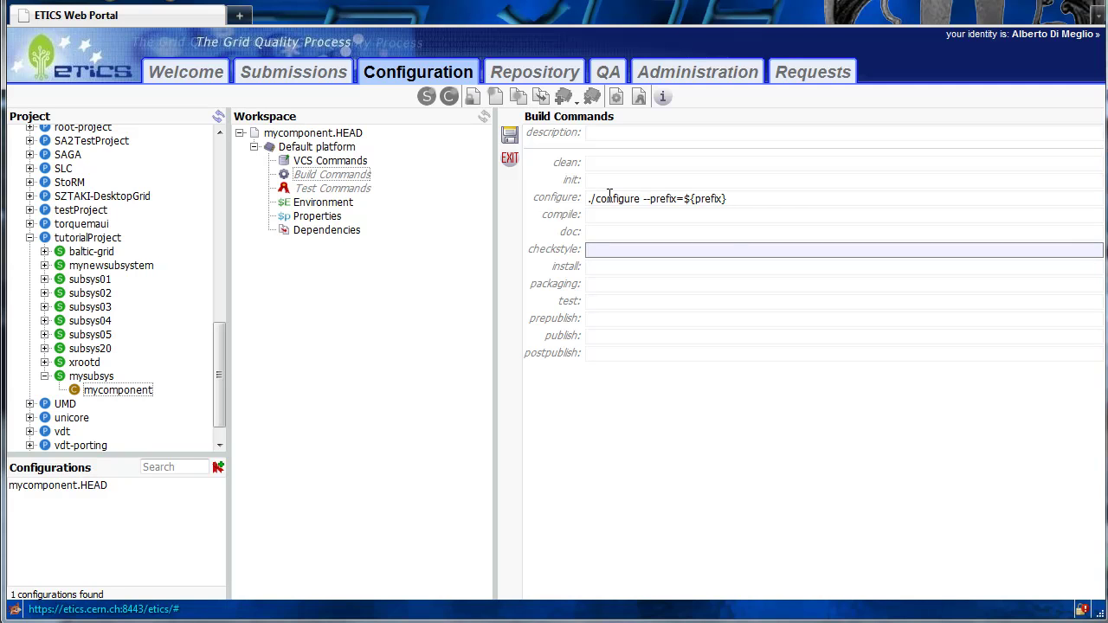
Step: Set the compile command to "make" and the install command to "make install", and save the build commands
{"action": "left_click", "coordinate": [597, 216]}
{"action": "type", "text": "make"}
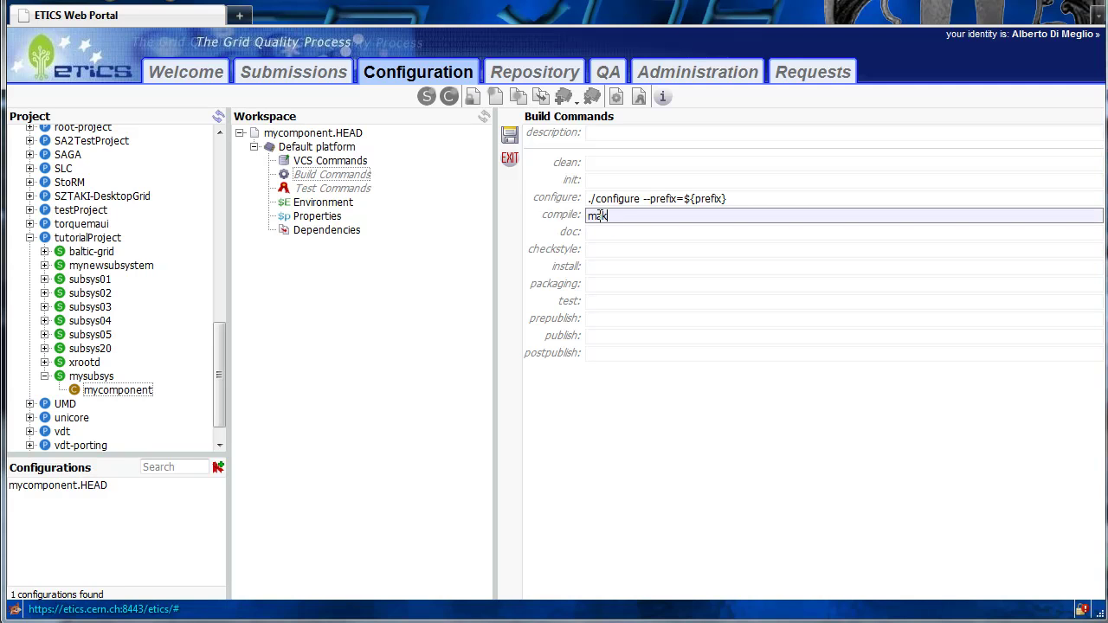
{"action": "left_click", "coordinate": [597, 268]}
{"action": "type", "text": "make install"}
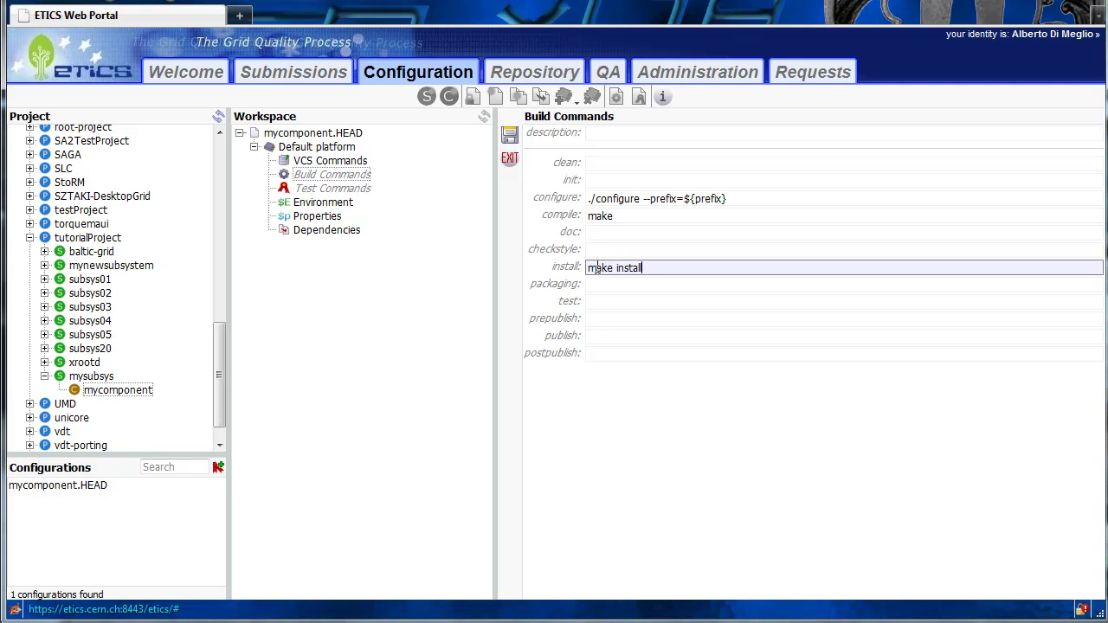
{"action": "left_click", "coordinate": [509, 135]}
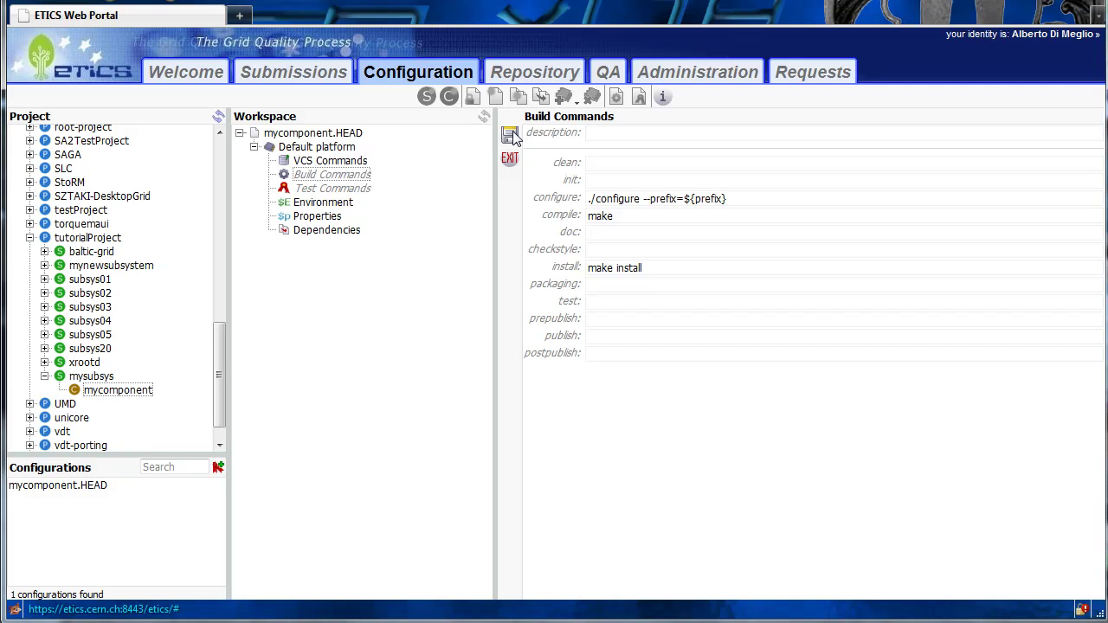
Step: Add a property package.prefix with the value /usr to the default platform of mycomponent.HEAD, save it and finish editing the properties
{"action": "left_click", "coordinate": [330, 223]}
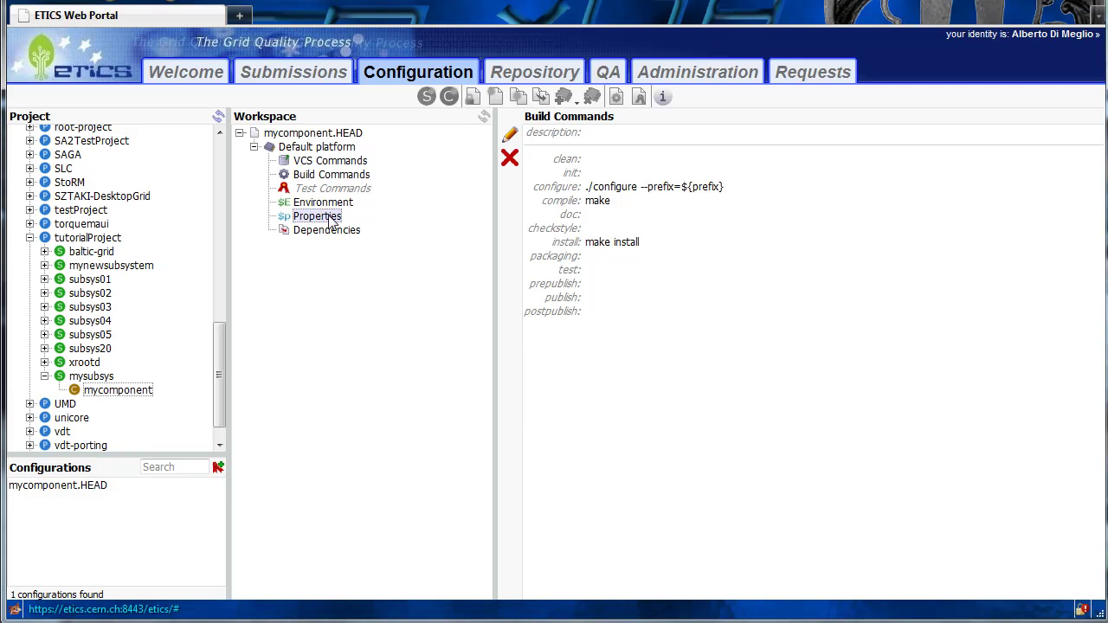
{"action": "left_click", "coordinate": [510, 138]}
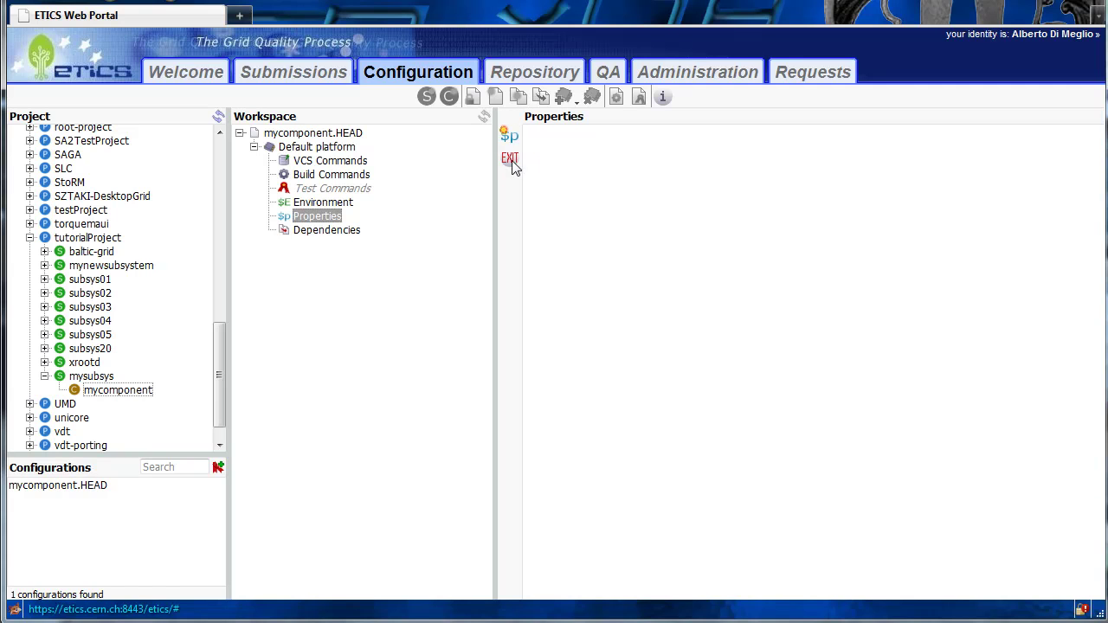
{"action": "left_click", "coordinate": [509, 138]}
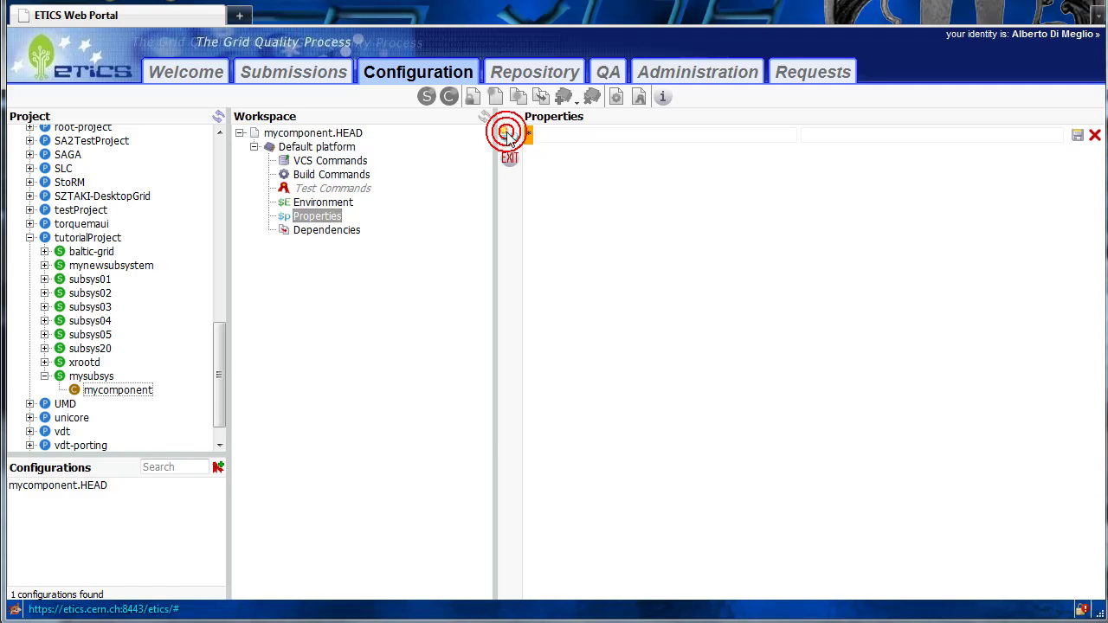
{"action": "left_click", "coordinate": [543, 134]}
{"action": "type", "text": "pac"}
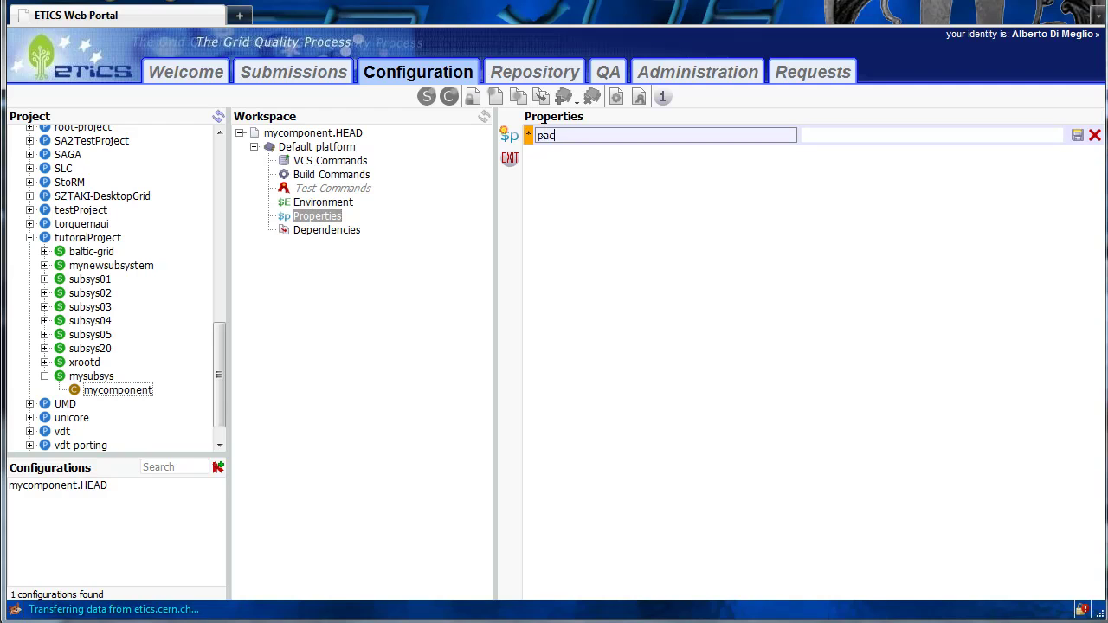
{"action": "type", "text": "kage.prefix"}
{"action": "left_click", "coordinate": [837, 136]}
{"action": "type", "text": "/usr"}
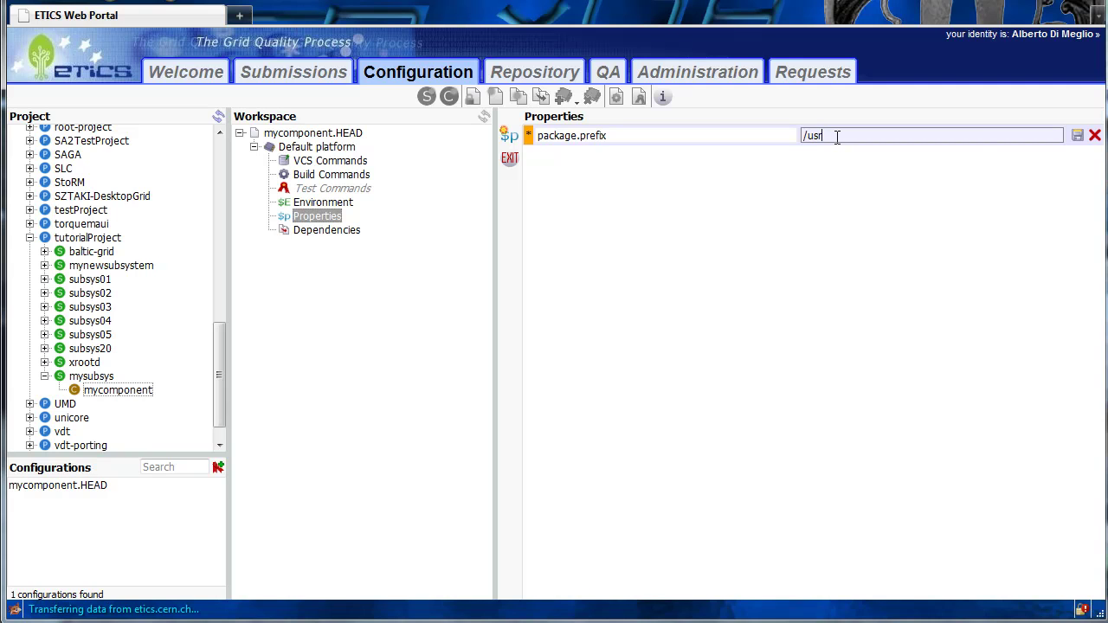
{"action": "left_click", "coordinate": [1077, 136]}
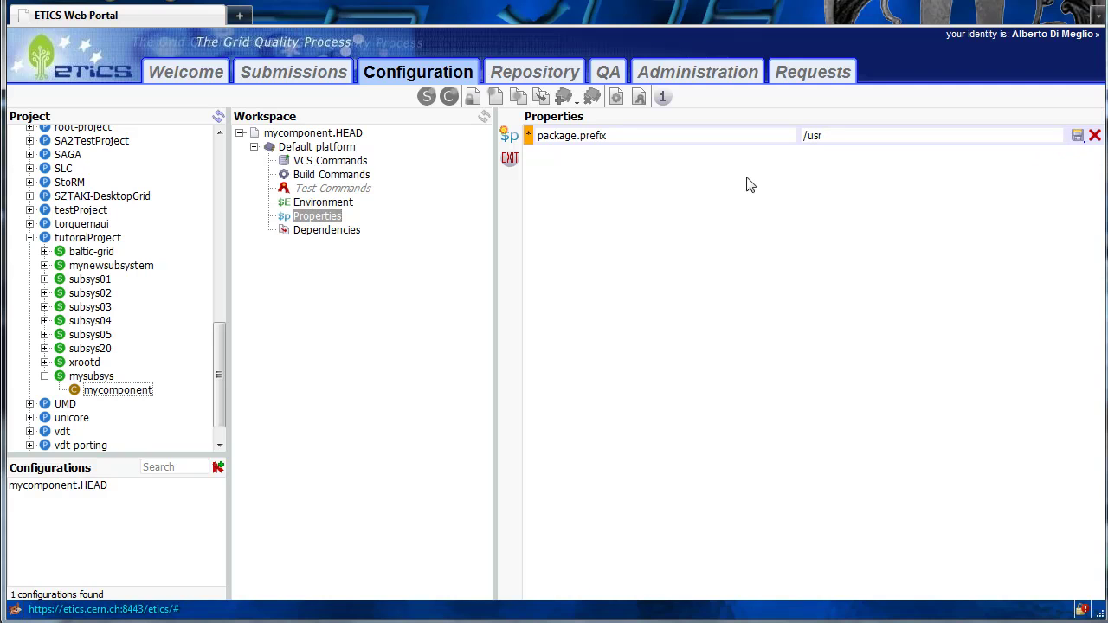
{"action": "left_click", "coordinate": [511, 161]}
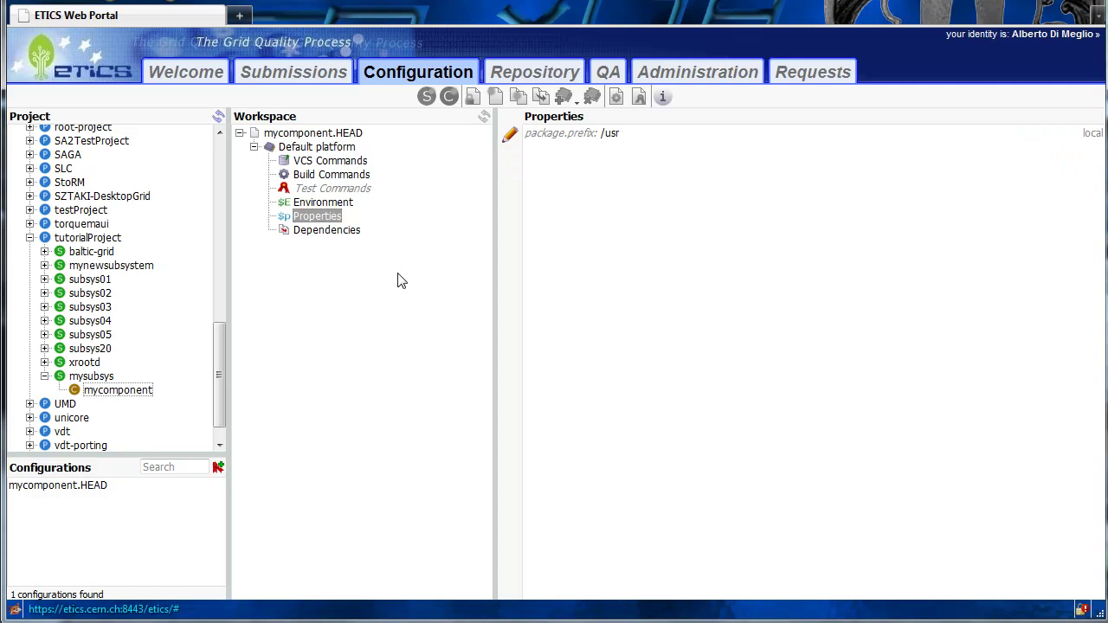
Step: Load the tutorialProject.HEAD configuration of tutorialProject into the workspace and select it
{"action": "left_click", "coordinate": [114, 242]}
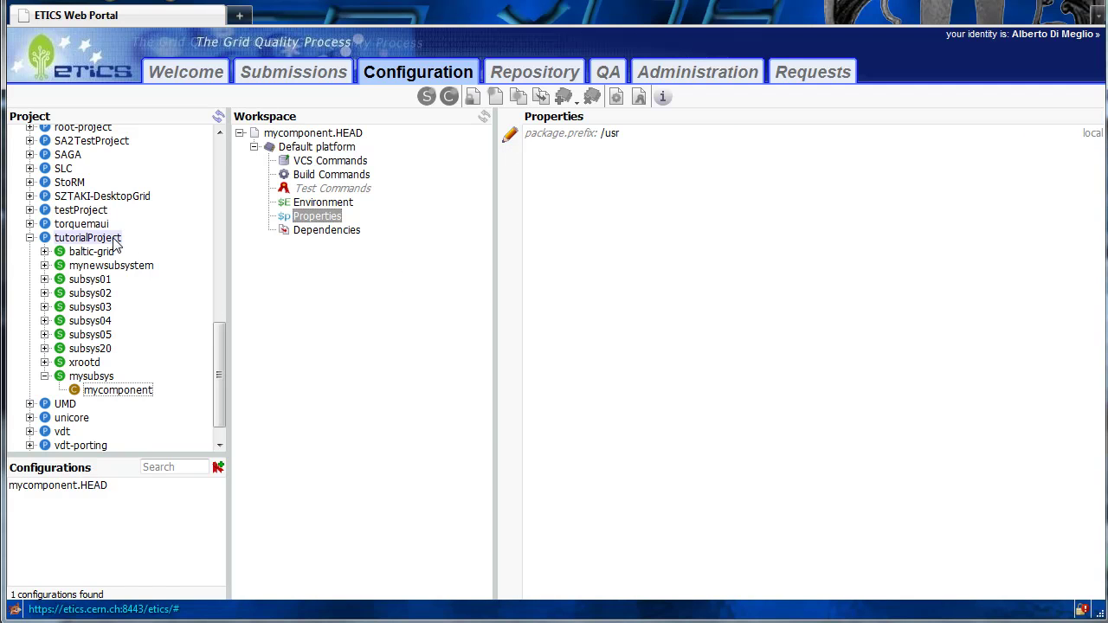
{"action": "left_click", "coordinate": [115, 242]}
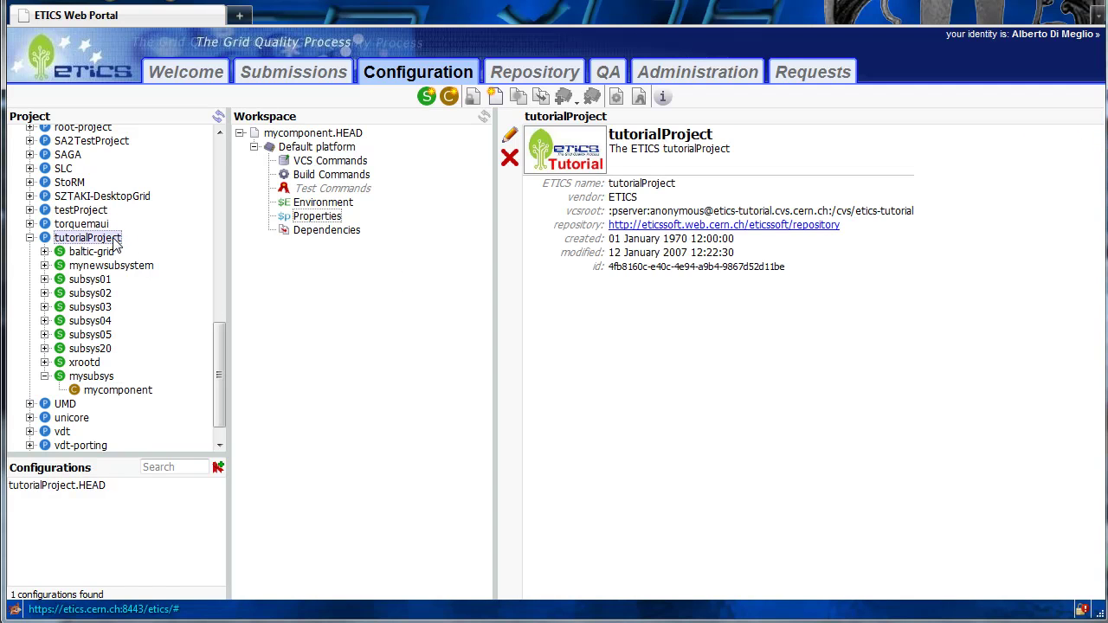
{"action": "left_click", "coordinate": [89, 485]}
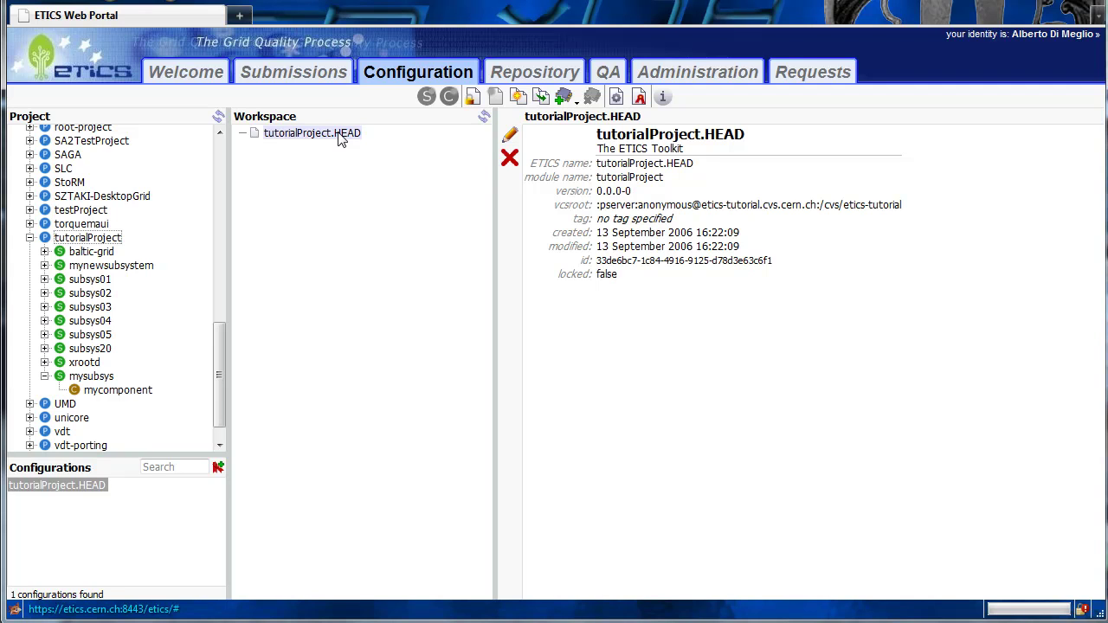
{"action": "left_click", "coordinate": [322, 135]}
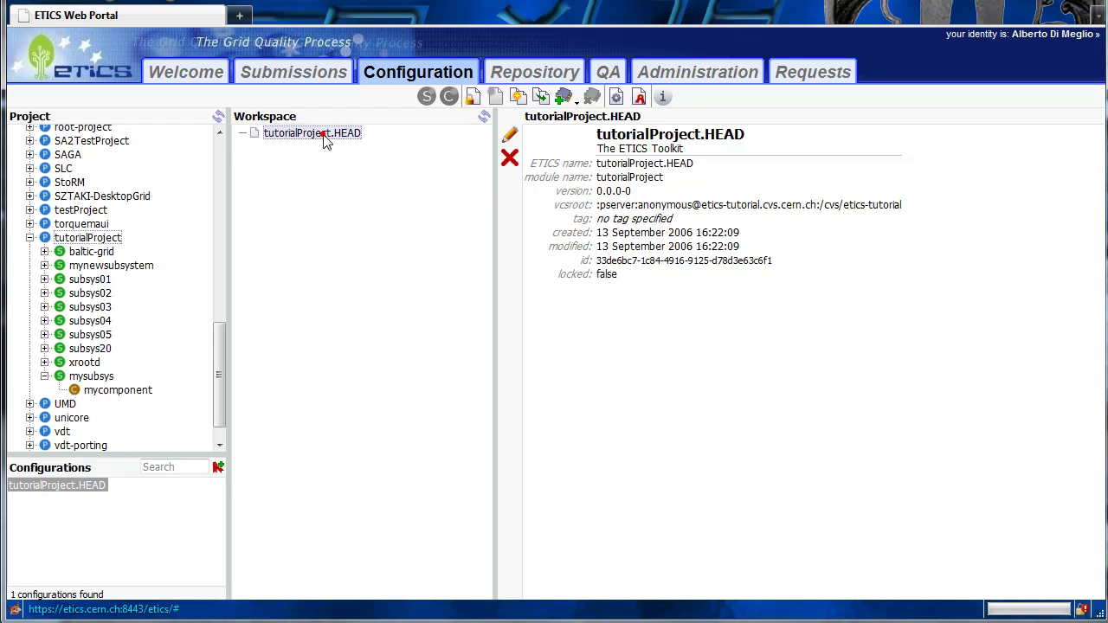
Step: Attach My New Subsystem.HEAD to tutorialProject.HEAD as the sub-configuration for mynewsubsystem and leave the sub-configuration editor
{"action": "left_click", "coordinate": [542, 97]}
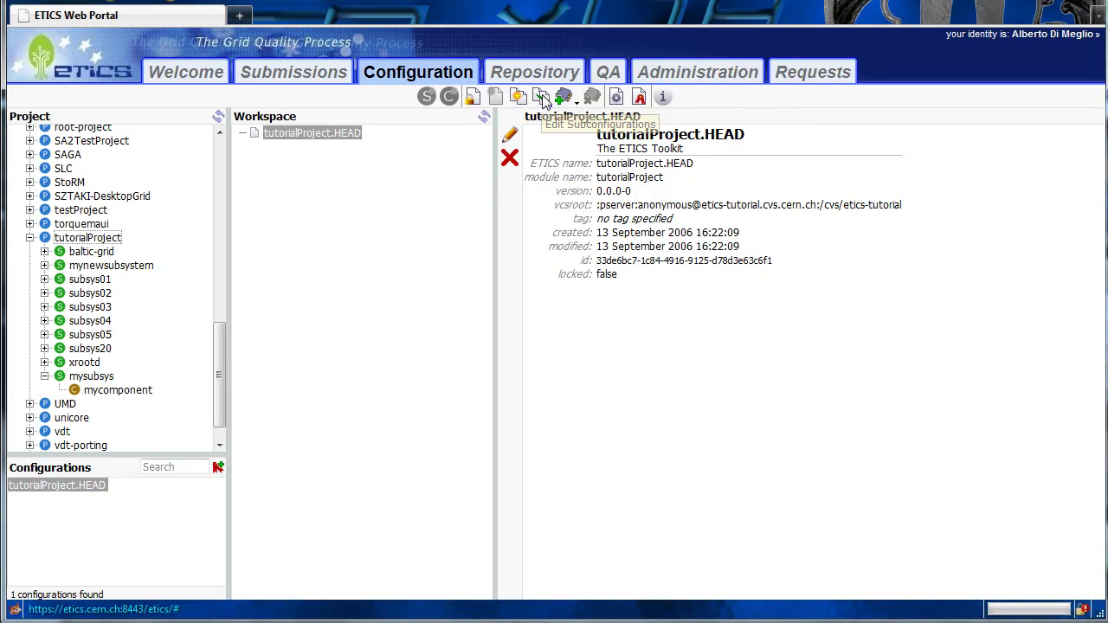
{"action": "left_click", "coordinate": [542, 97]}
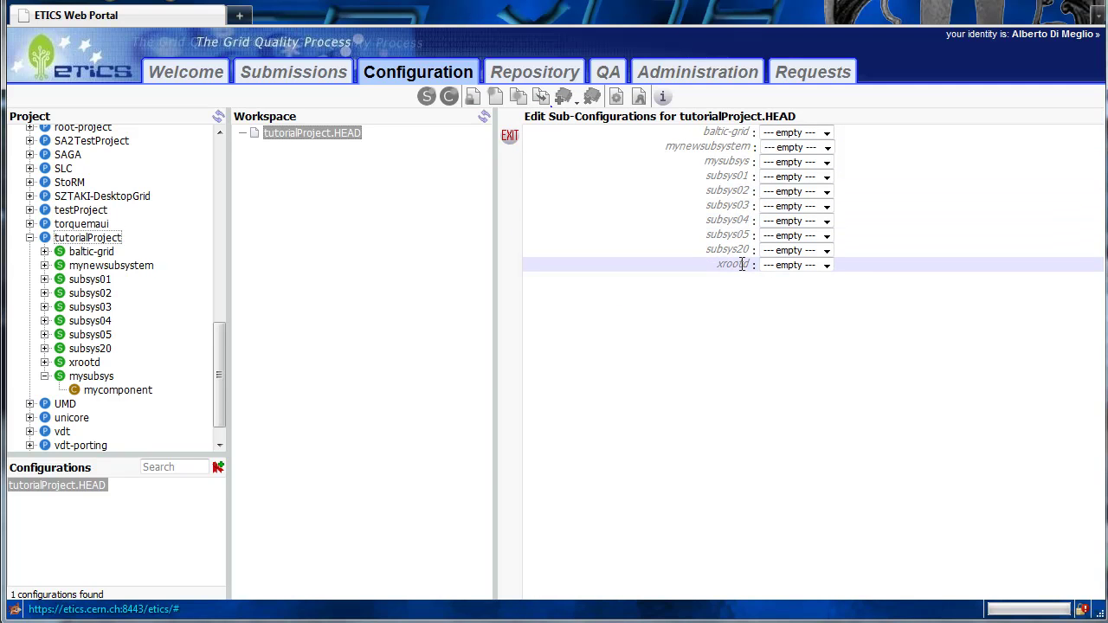
{"action": "left_click", "coordinate": [813, 149]}
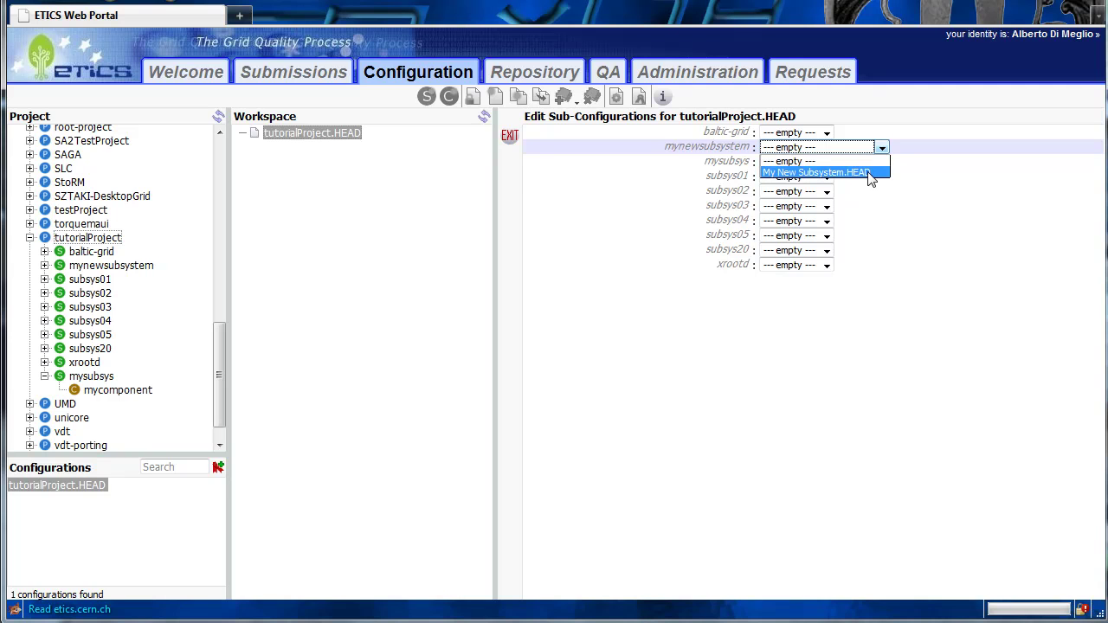
{"action": "left_click", "coordinate": [870, 173]}
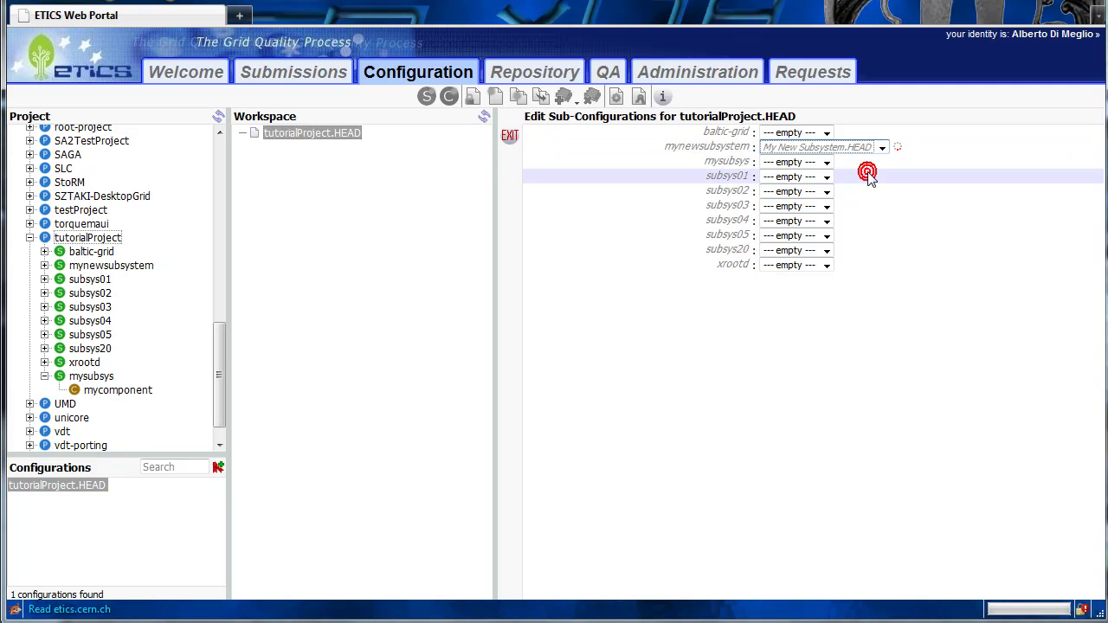
{"action": "left_click", "coordinate": [510, 139]}
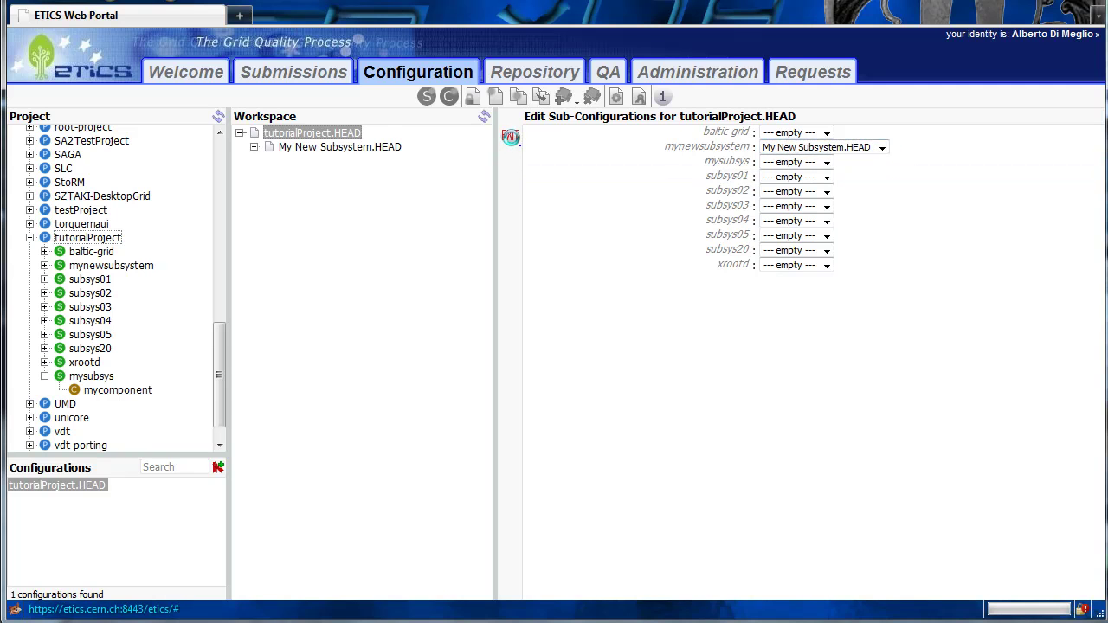
Step: Attach mynewcomponent.HEAD to My New Subsystem.HEAD as the sub-configuration for mynewcomponent and leave the sub-configuration editor
{"action": "left_click", "coordinate": [253, 147]}
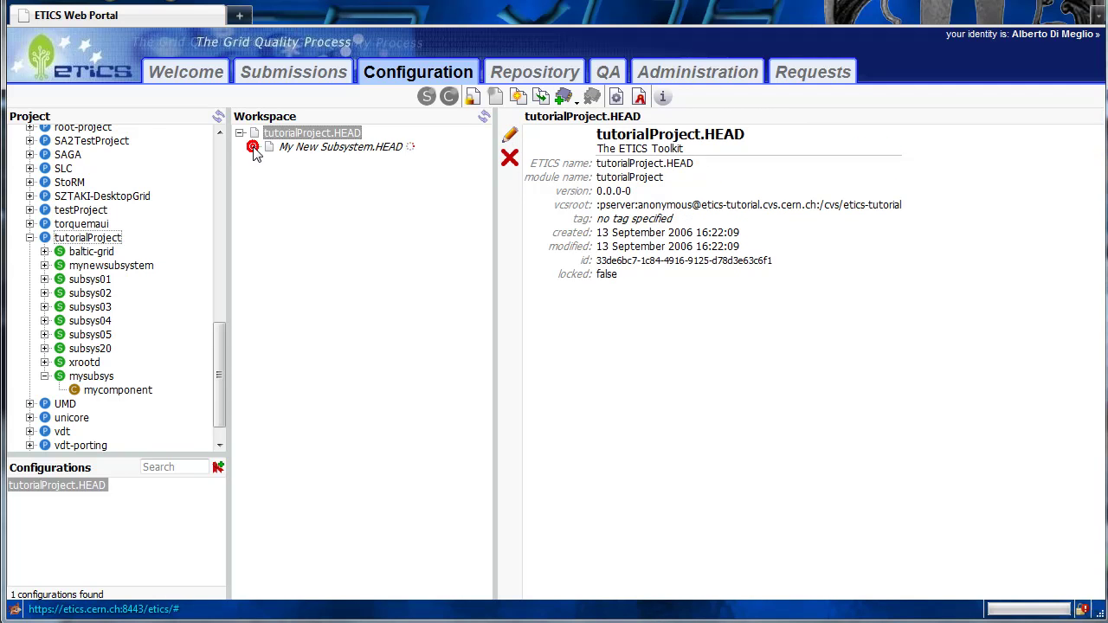
{"action": "left_click", "coordinate": [358, 149]}
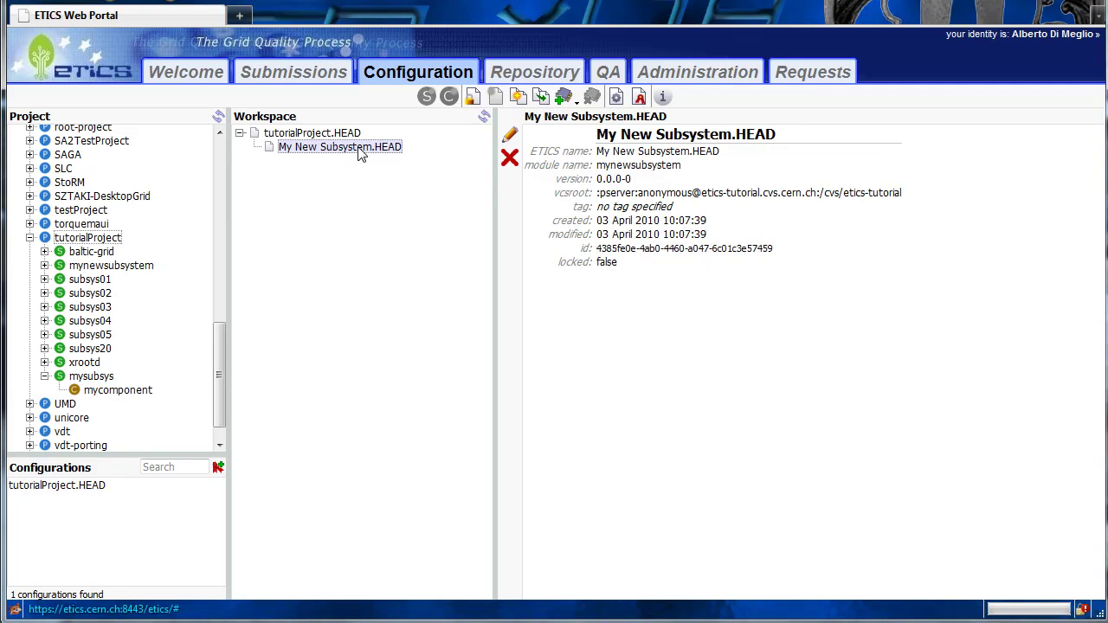
{"action": "left_click", "coordinate": [542, 97]}
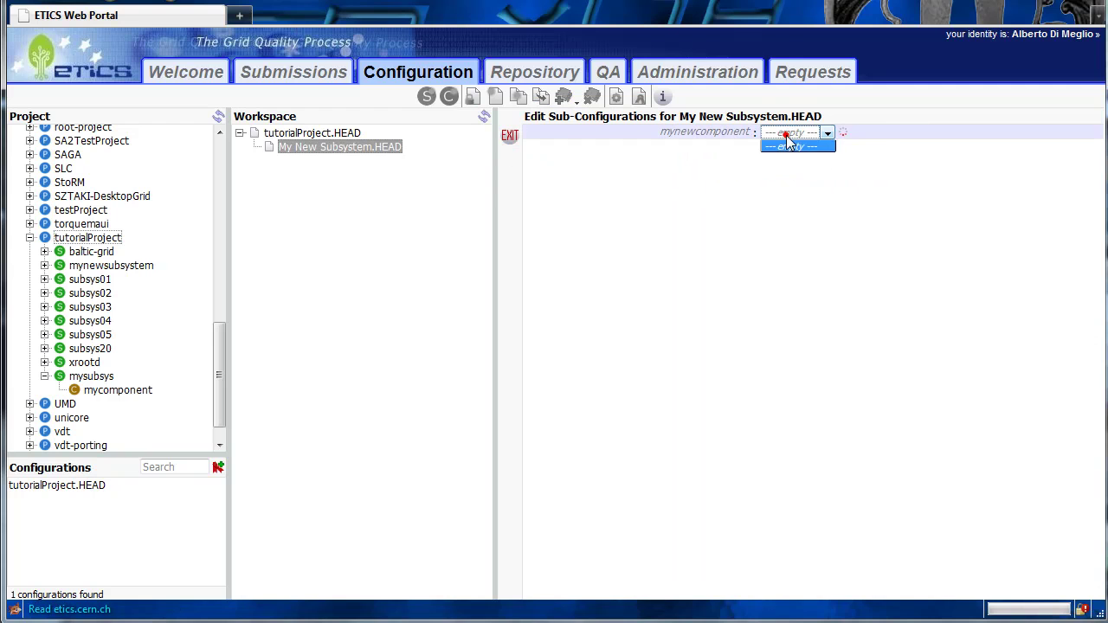
{"action": "left_click", "coordinate": [786, 134]}
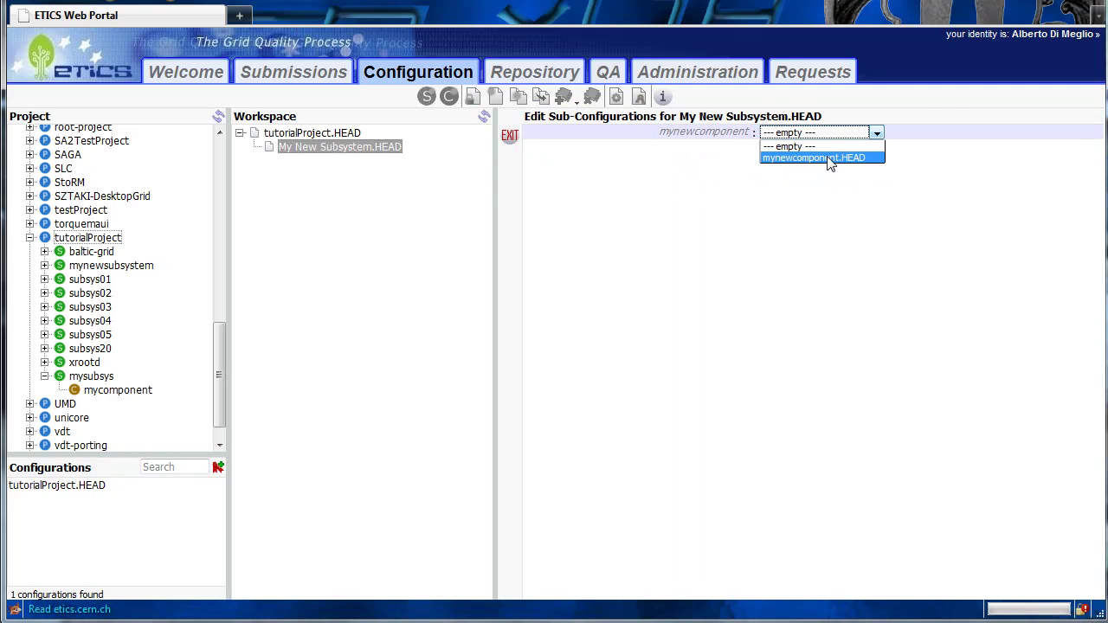
{"action": "left_click", "coordinate": [829, 159]}
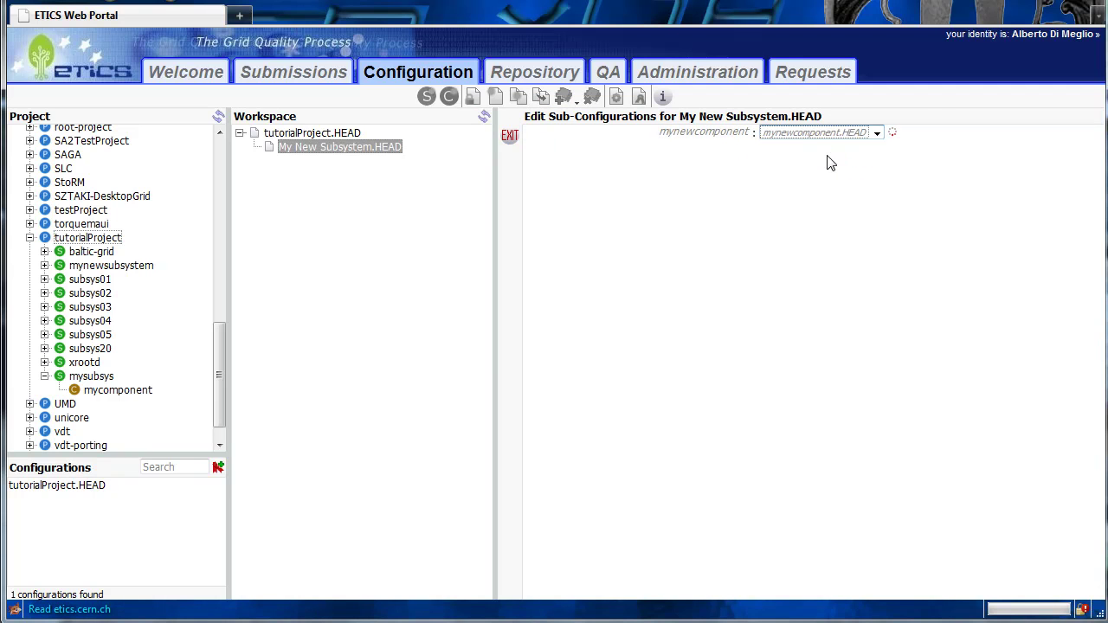
{"action": "left_click", "coordinate": [510, 139]}
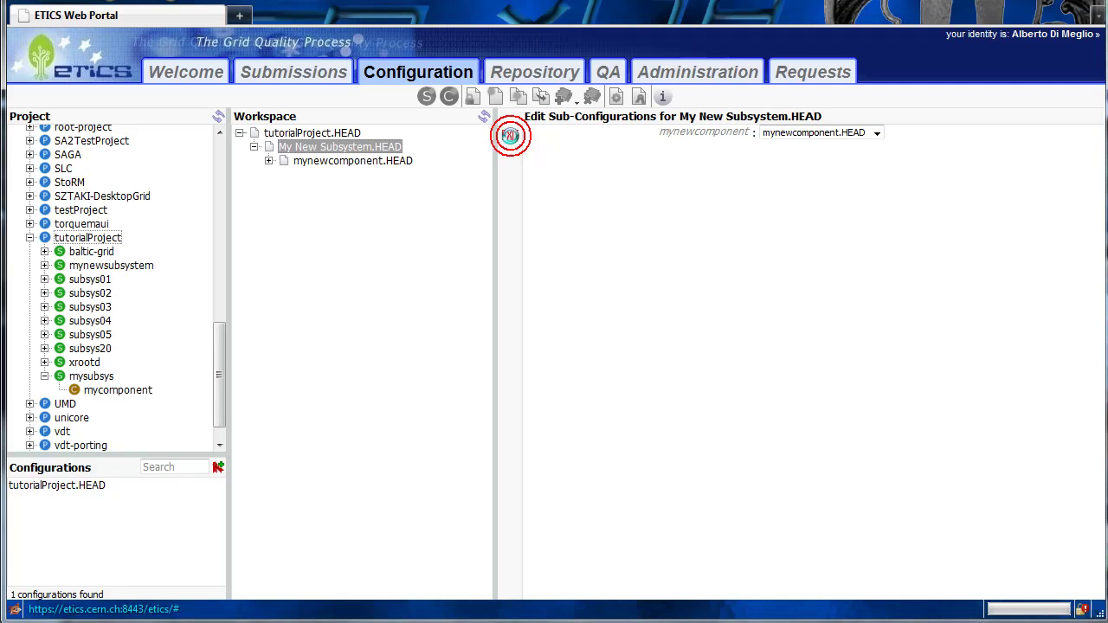
Step: Expand mynewcomponent.HEAD in the workspace to examine its default platform entries
{"action": "left_click", "coordinate": [269, 161]}
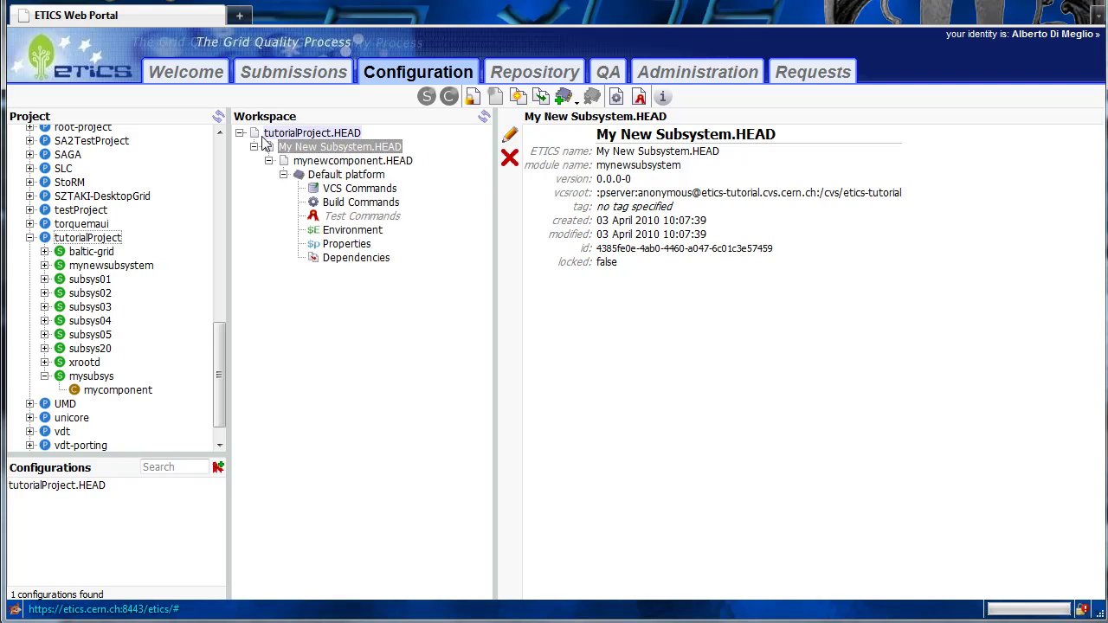
{"action": "left_click", "coordinate": [268, 162]}
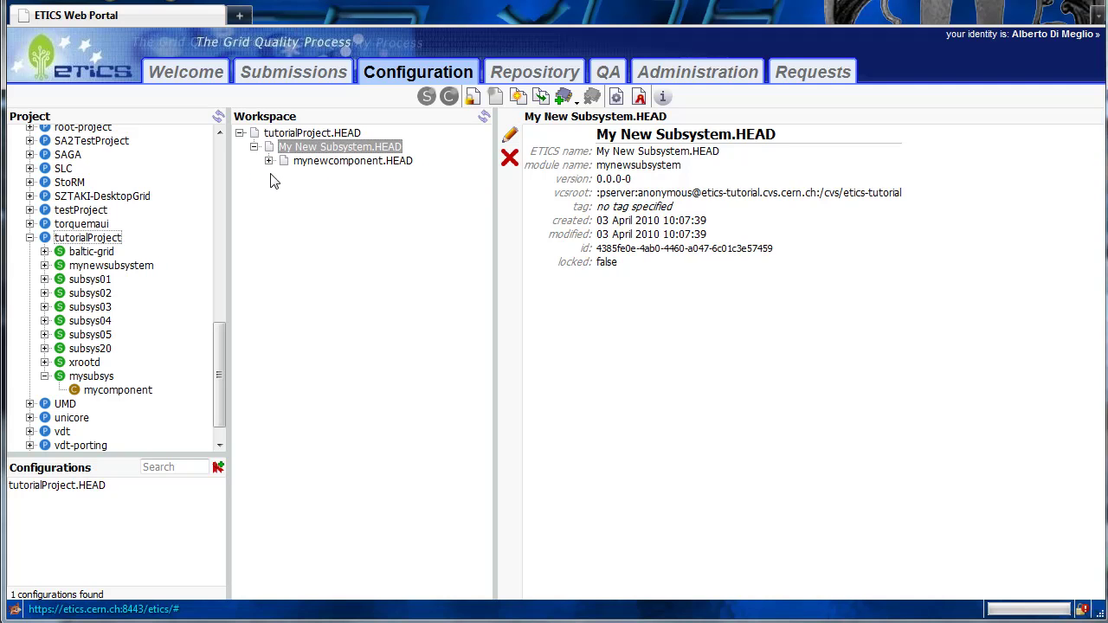
{"action": "left_click", "coordinate": [269, 161]}
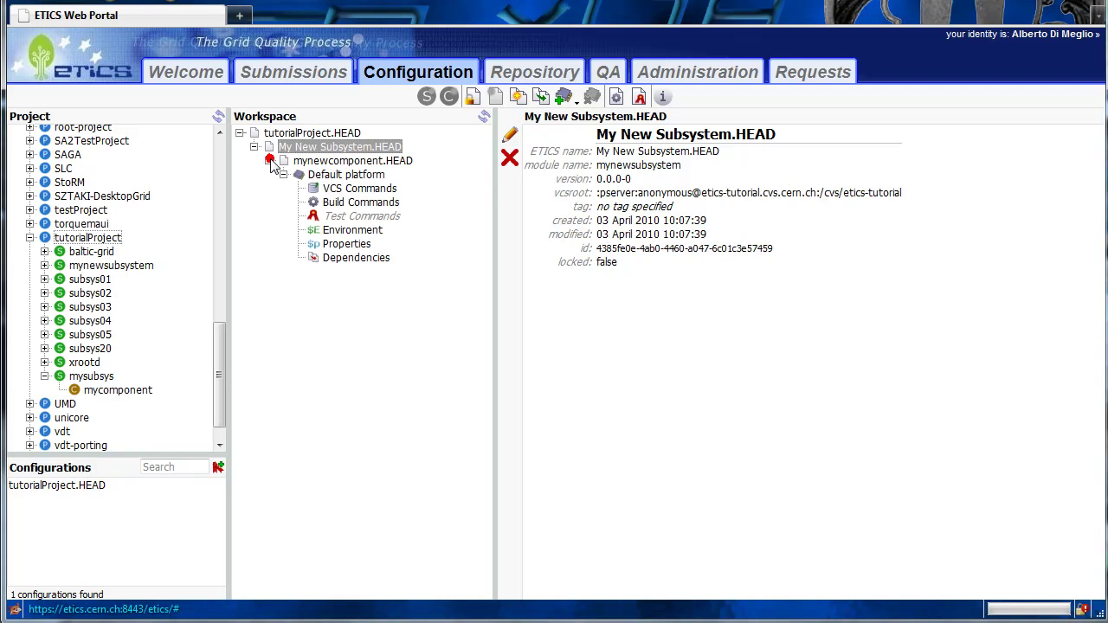